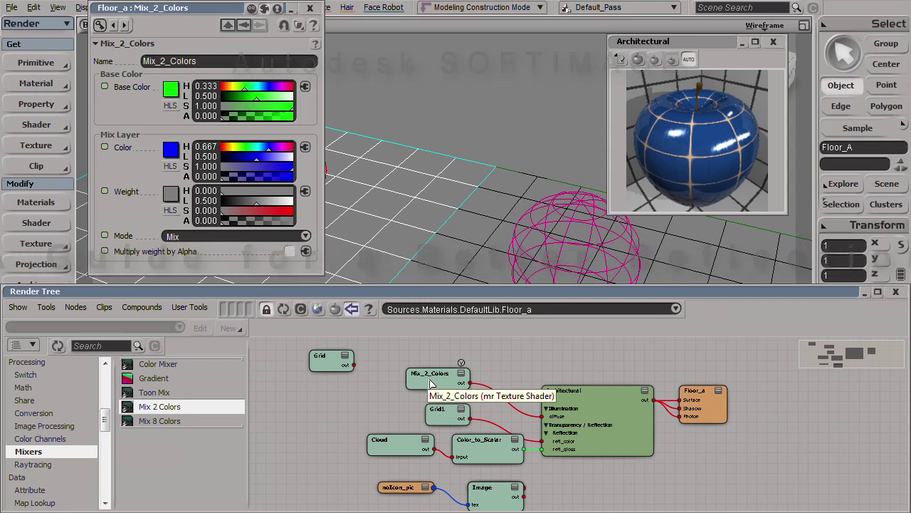
Step: Check the Mix_2_Colors mode list and leave it set to Mix
click(431, 378)
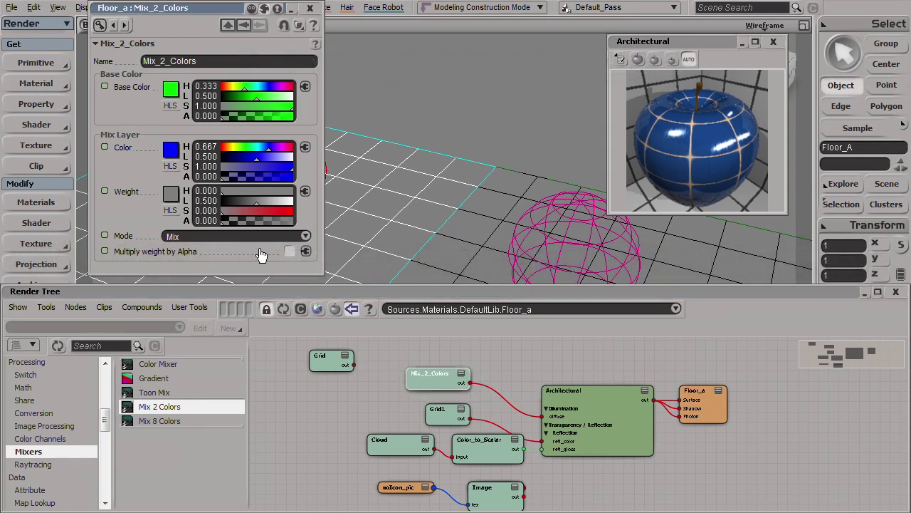
click(198, 235)
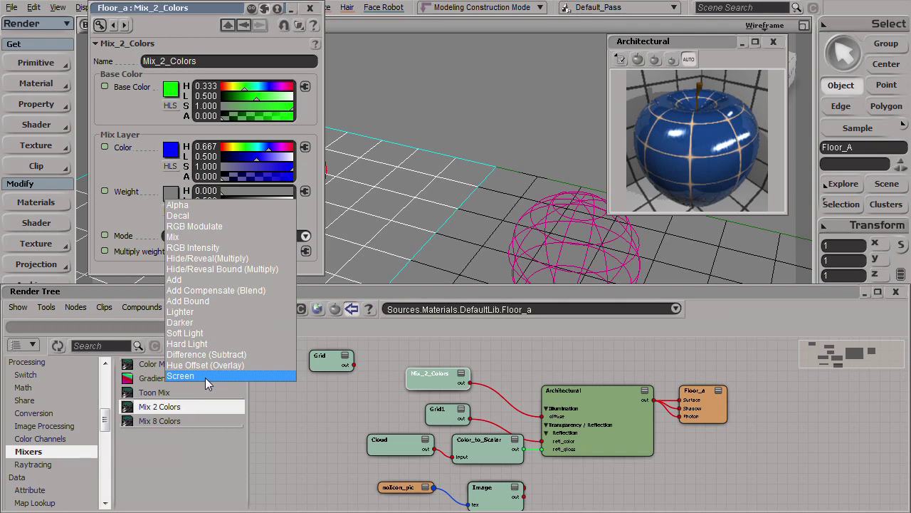
click(295, 413)
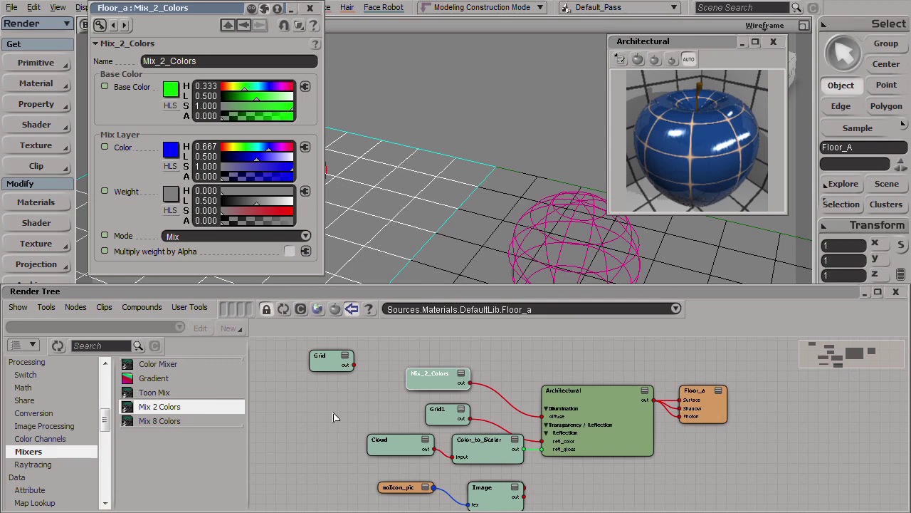
Step: Set the Architectural shader's Reflectivity and Glossy Samples to 0
double_click(591, 427)
click(189, 57)
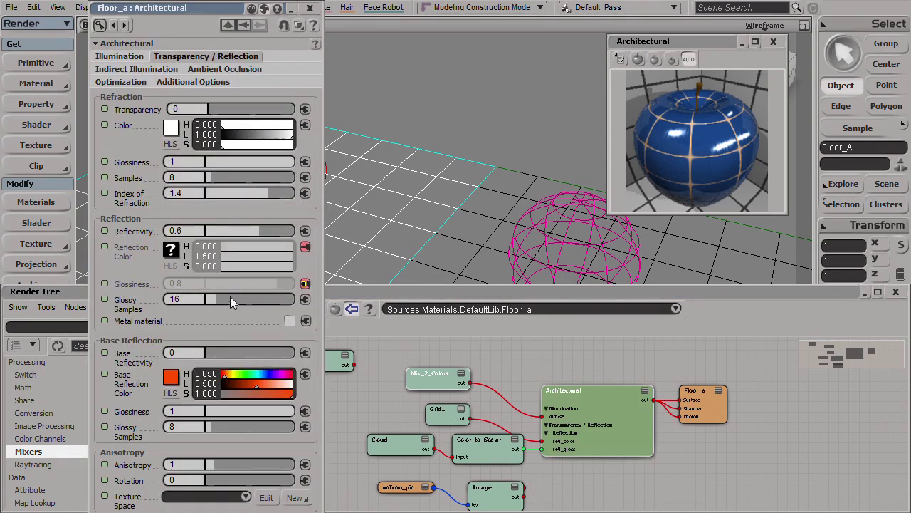
drag(250, 230, 205, 230)
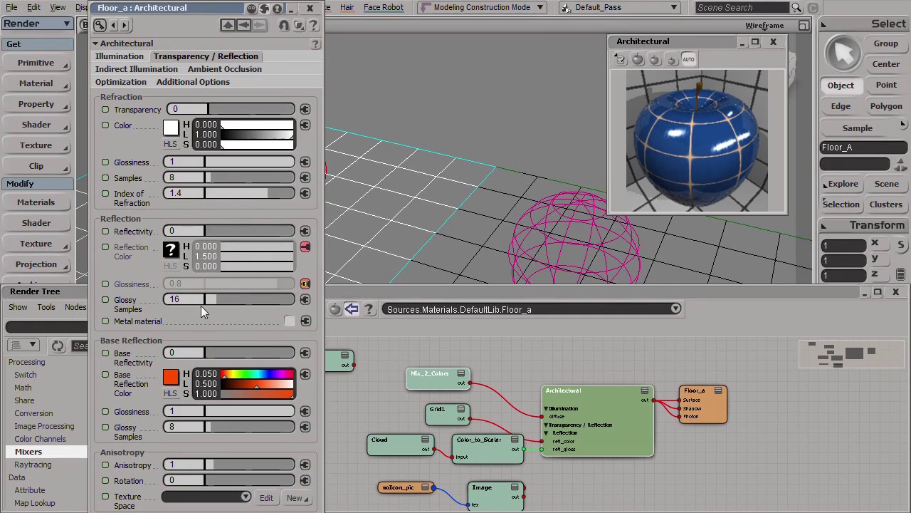
drag(215, 299, 171, 299)
Step: Plug the Grid texture's output straight into the Architectural shader's diffuse input
click(649, 376)
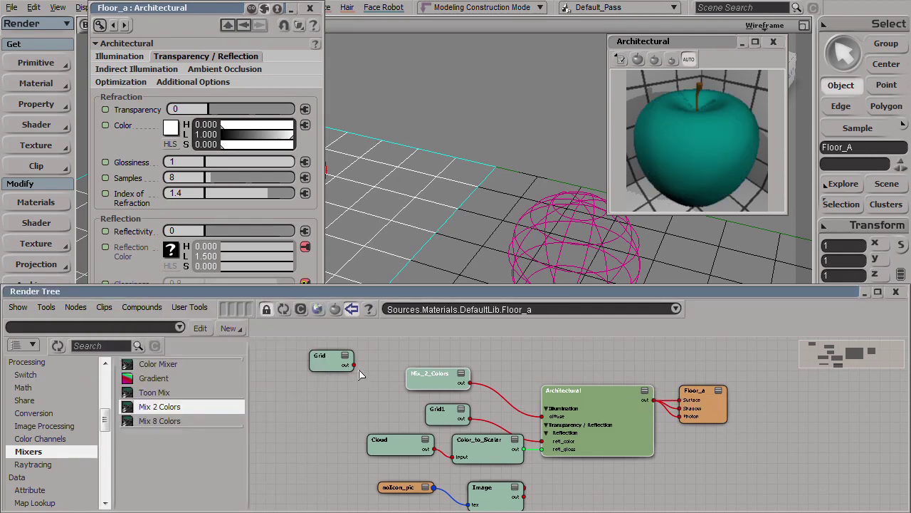
drag(354, 370, 599, 416)
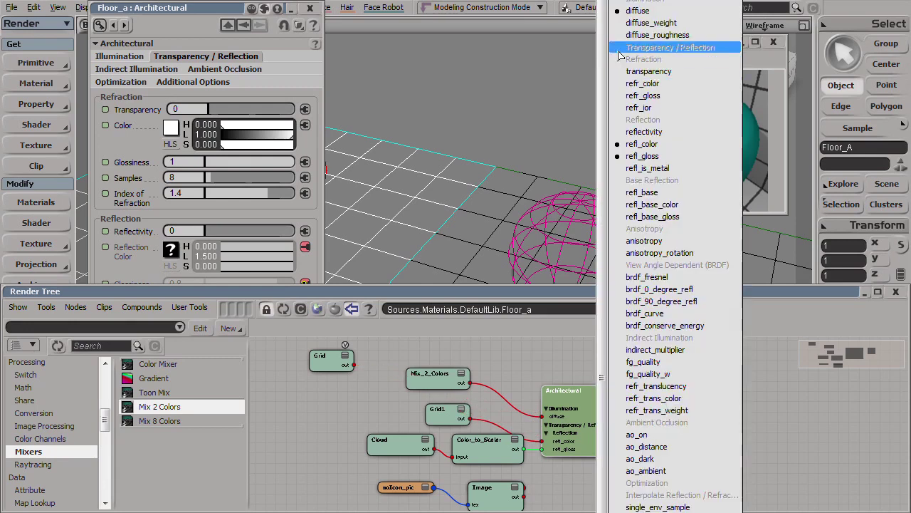
click(633, 15)
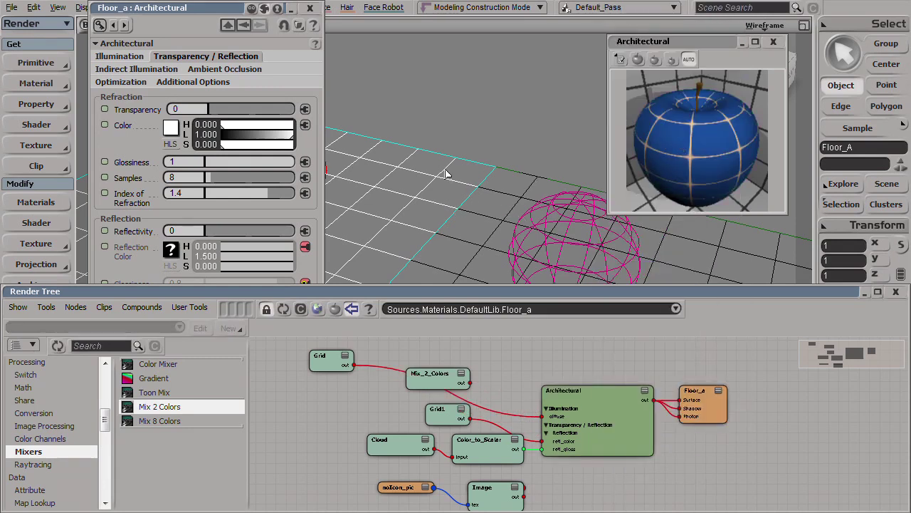
drag(232, 8, 178, 6)
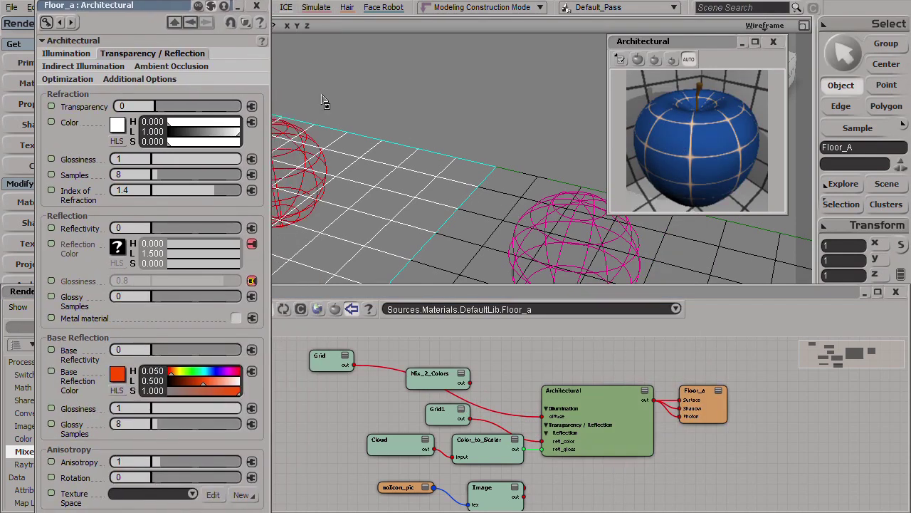
Step: Select the scene objects and draw a render region over the tiled floor
drag(318, 116, 385, 186)
key(q)
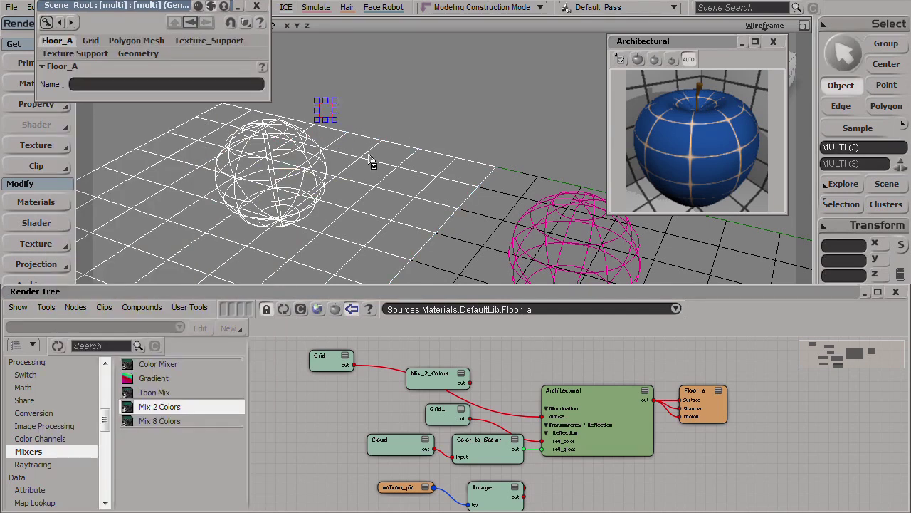
drag(317, 101, 570, 257)
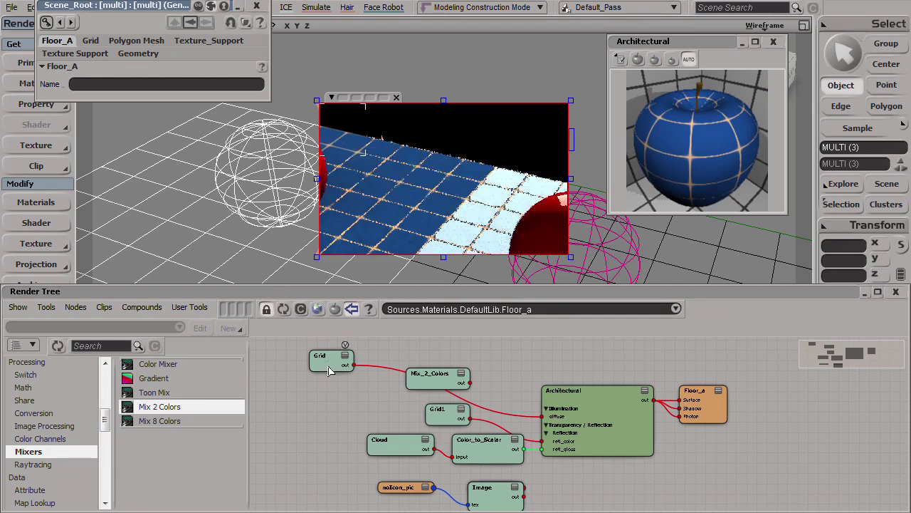
Step: Rearrange the Grid and Mix_2_Colors nodes side by side in the render tree
drag(328, 362, 455, 385)
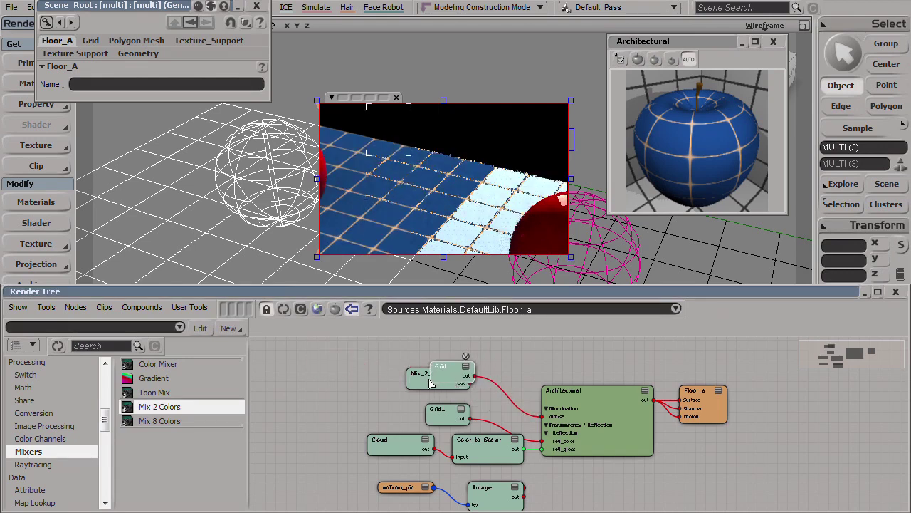
key(ctrl+z)
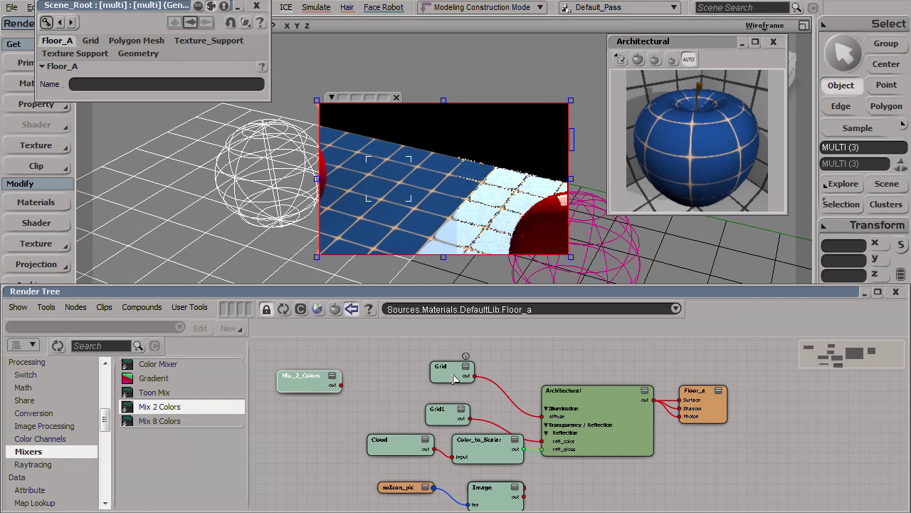
scroll(455, 378, up, 2)
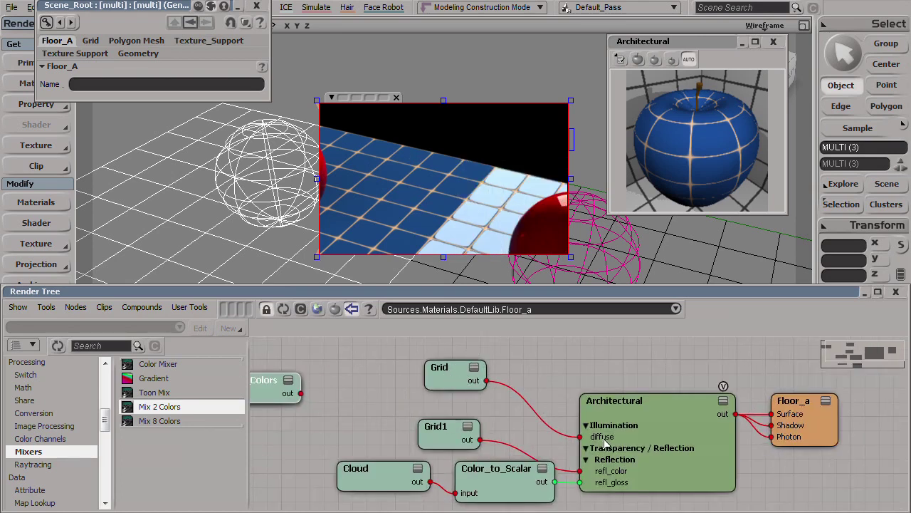
drag(285, 392, 630, 413)
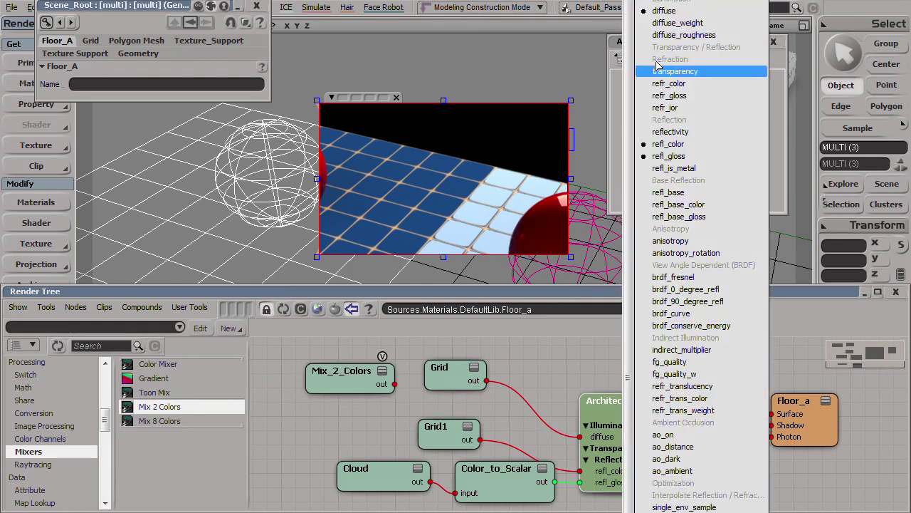
Step: Connect the Mix_2_Colors output to the Architectural diffuse input
click(670, 11)
mouse_move(330, 359)
mouse_down()
mouse_move(440, 367)
mouse_move(342, 359)
mouse_up()
double_click(457, 369)
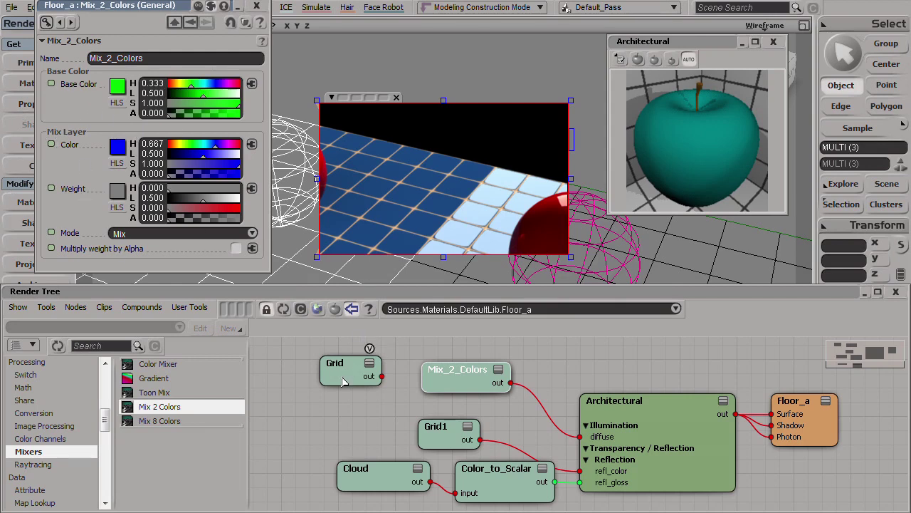
Step: Wire Grid into Mix_2_Colors base_color and drop the mix layer weight to black (0)
drag(342, 383, 470, 354)
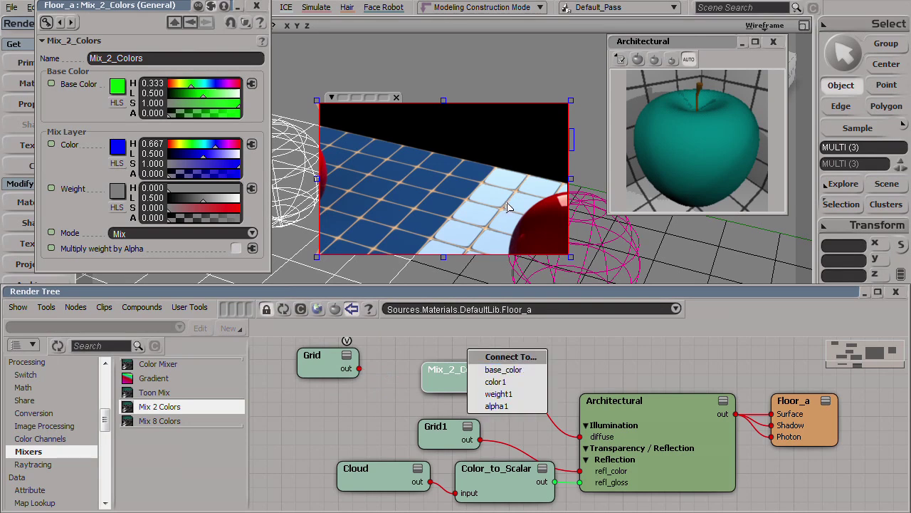
click(492, 369)
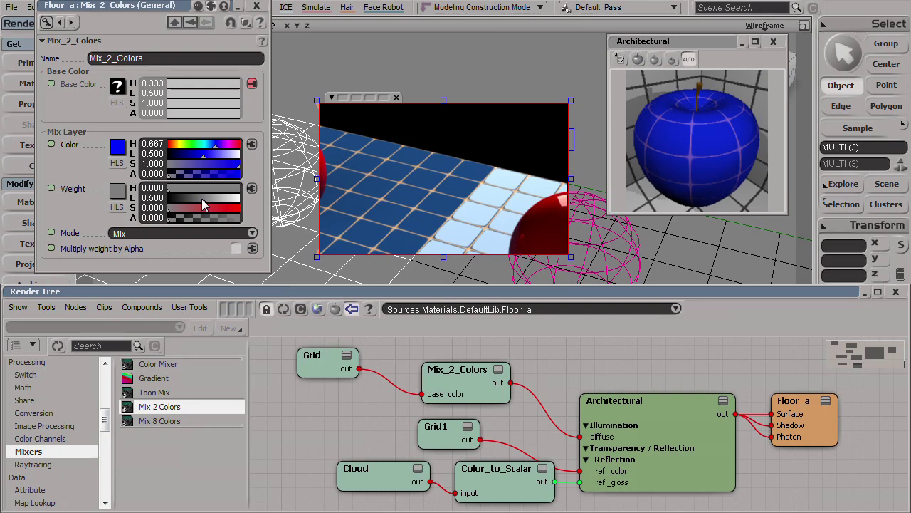
drag(202, 199, 168, 199)
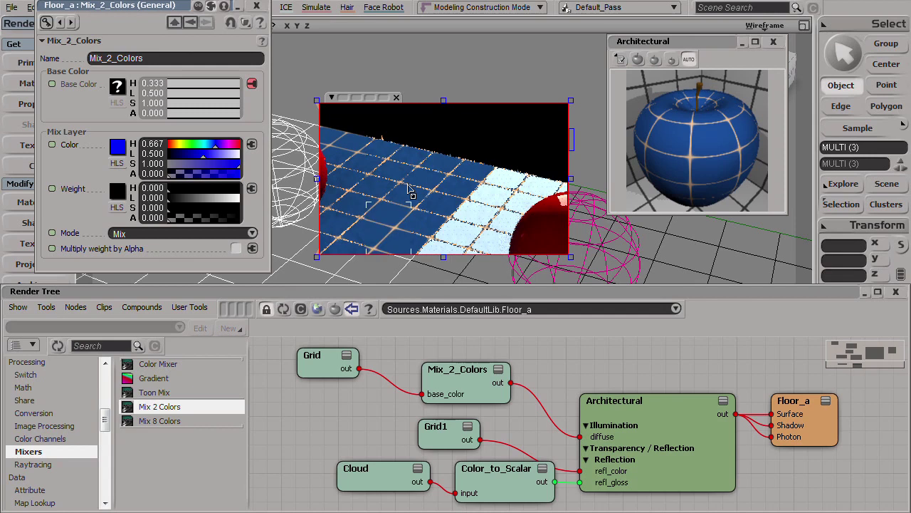
double_click(626, 401)
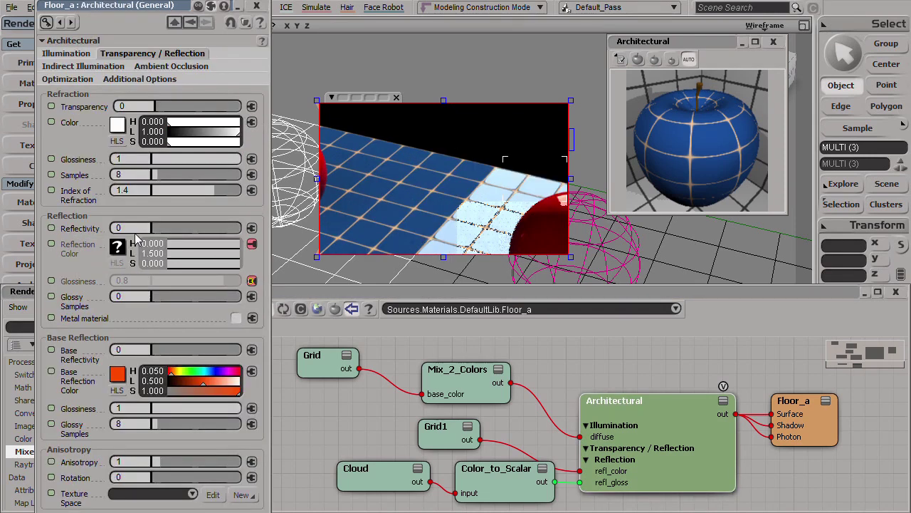
Step: Give the Architectural shader reflectivity 0.6 and 16 glossy samples
click(134, 229)
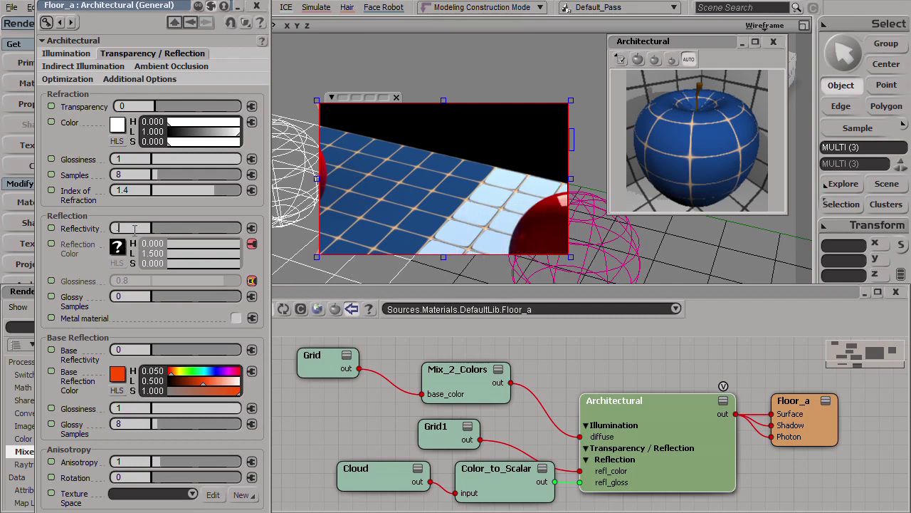
text(0.6)
key(Return)
click(140, 297)
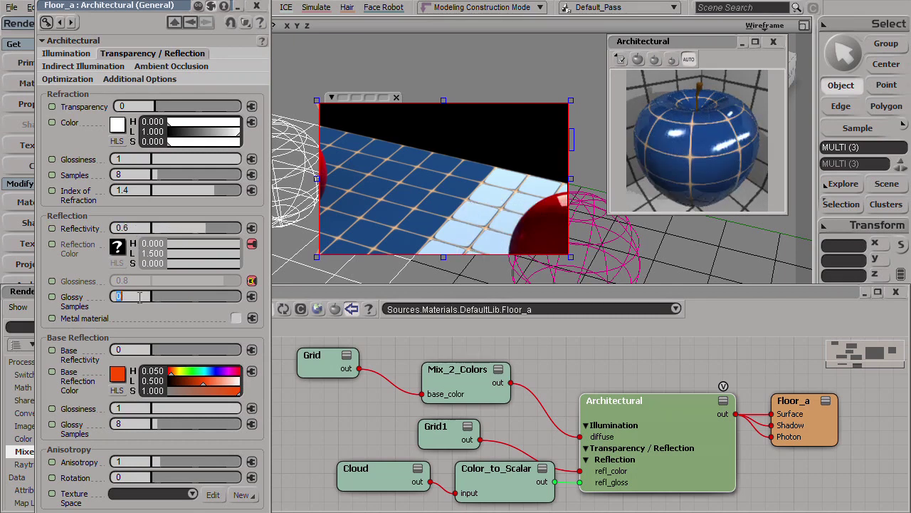
text(16)
key(Return)
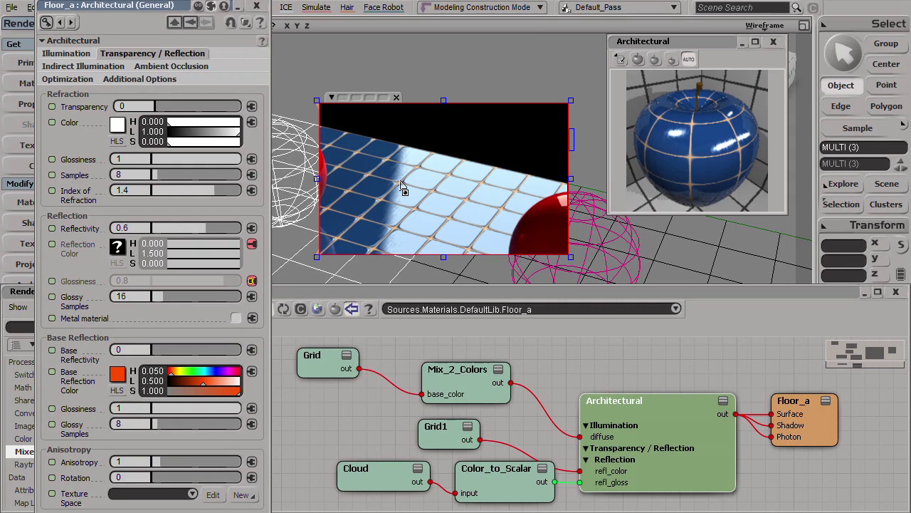
Step: Review the Mix_2_Colors and Architectural properties, then close the property editor
double_click(435, 378)
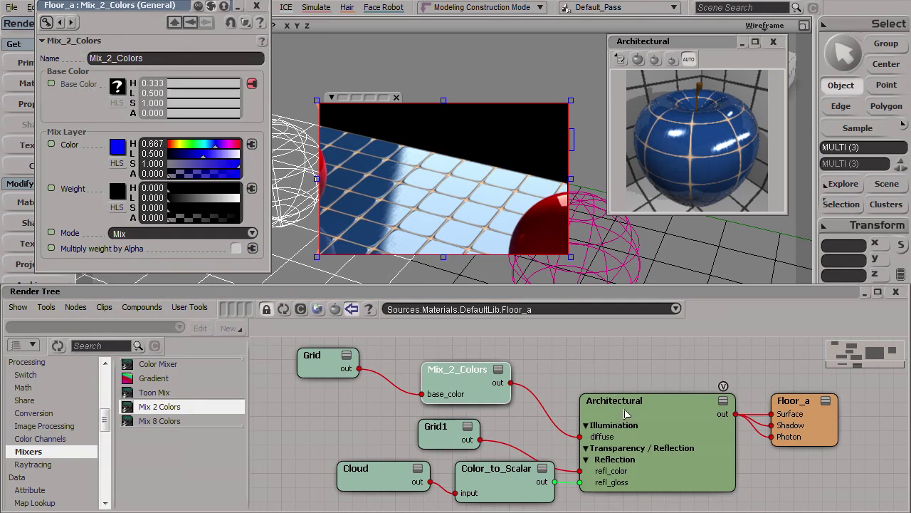
double_click(721, 399)
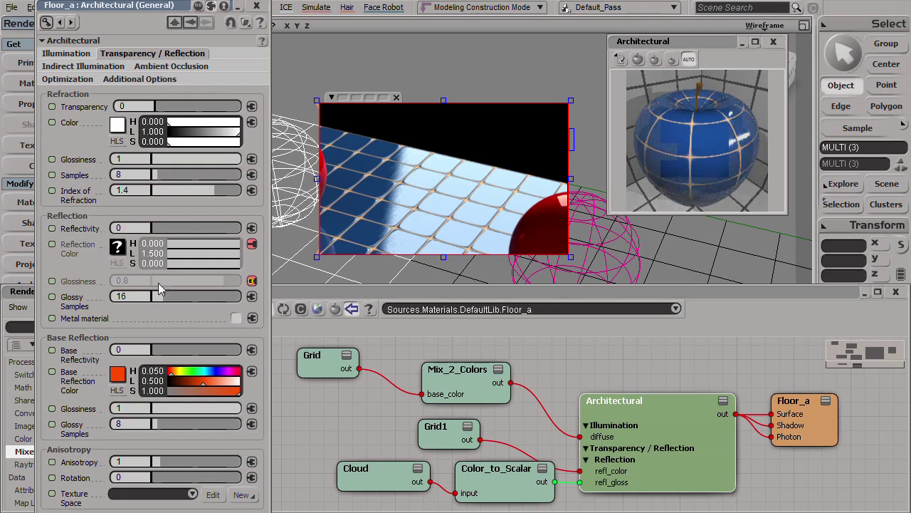
click(256, 5)
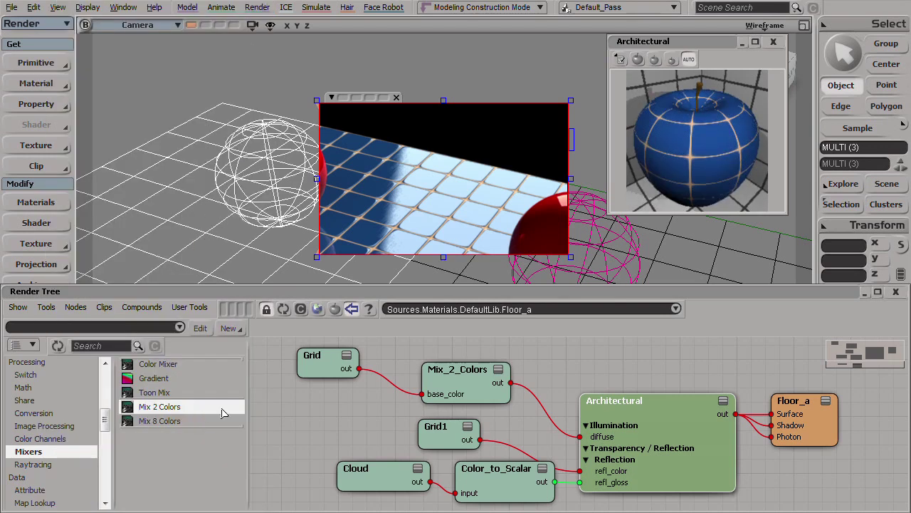
Step: Nudge the Grid node slightly right in the Render Tree
click(302, 409)
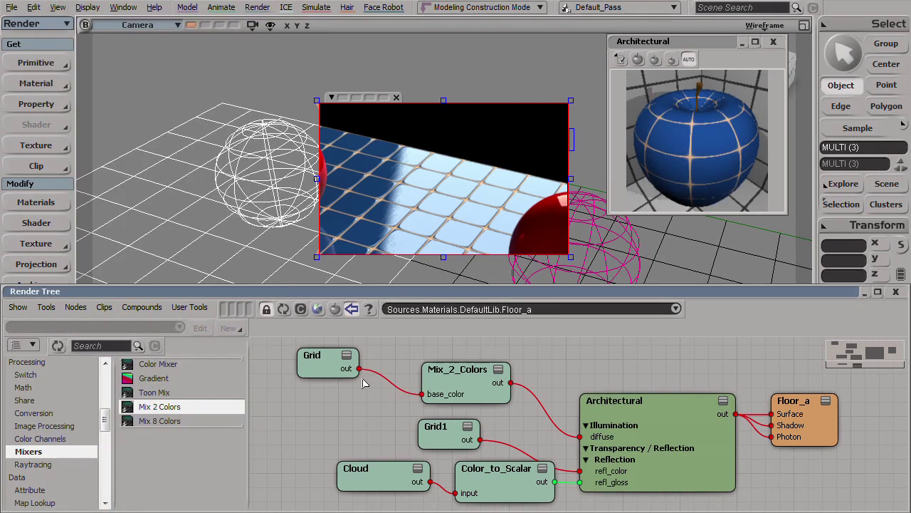
drag(345, 350, 384, 355)
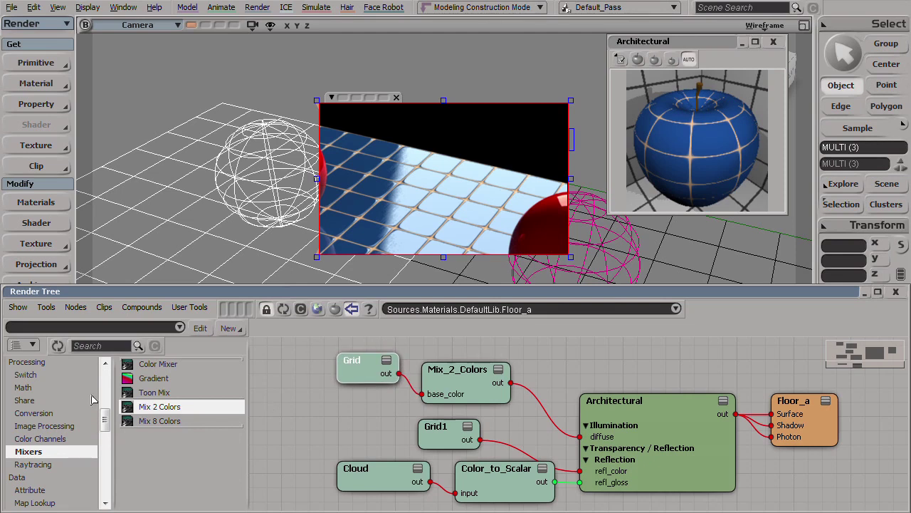
scroll(40, 405, up, 10)
Step: Add an Architectural illumination shader (Architectural1) and wire it into Mix_2_Colors color1
click(29, 394)
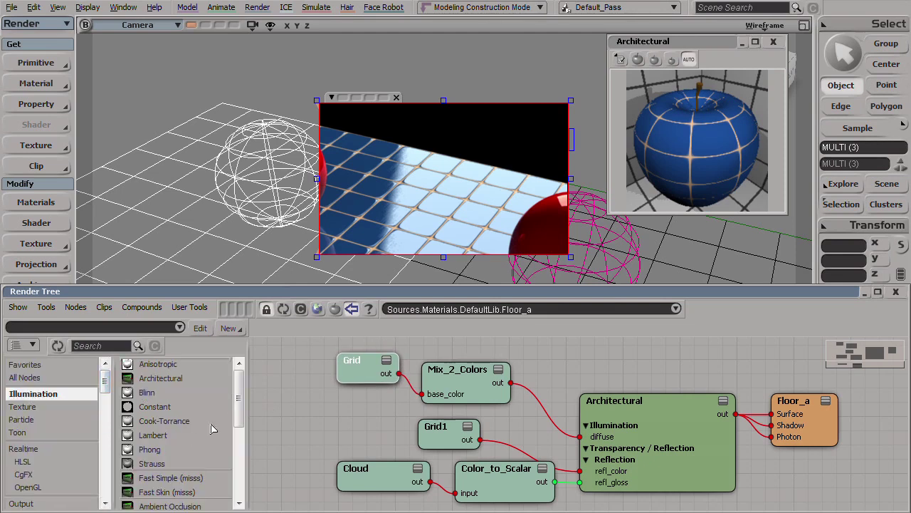
drag(160, 378, 278, 409)
click(353, 312)
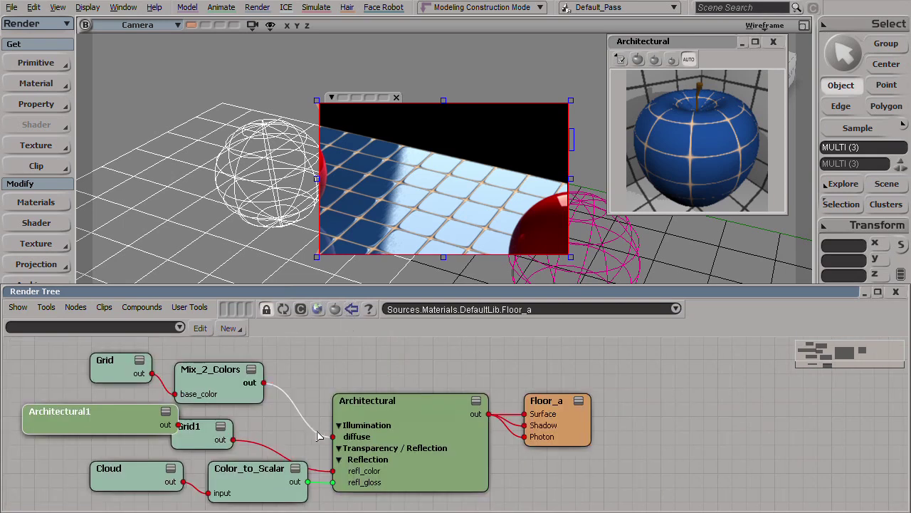
key(a)
drag(349, 420, 413, 369)
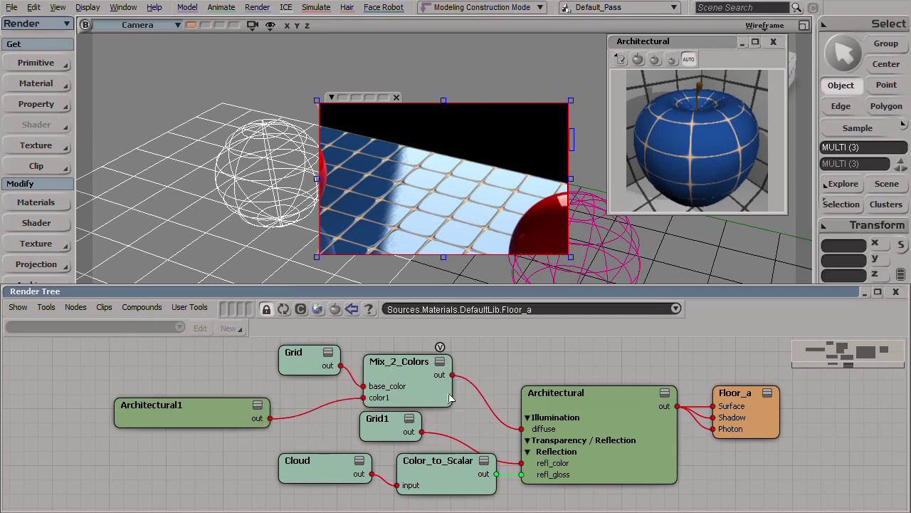
Step: Raise the Mix_2_Colors layer weight lightness to full white (1.0)
double_click(450, 398)
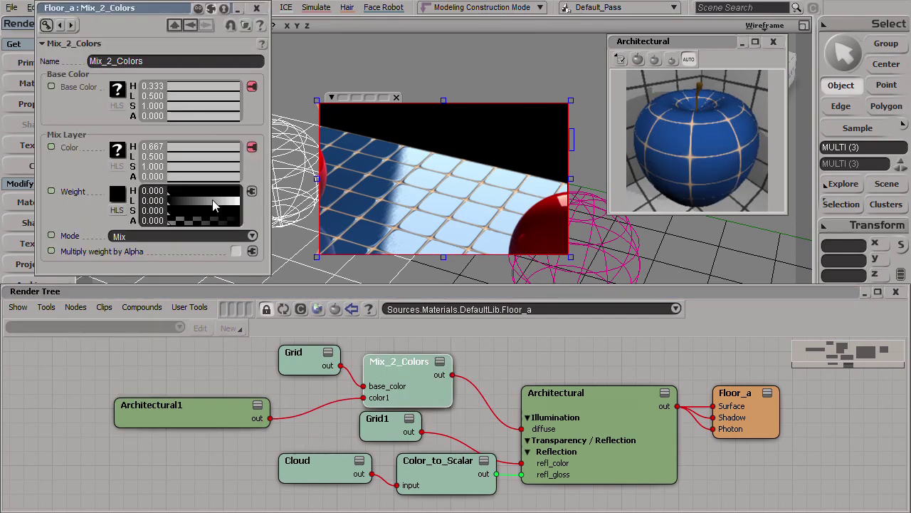
drag(213, 205, 245, 205)
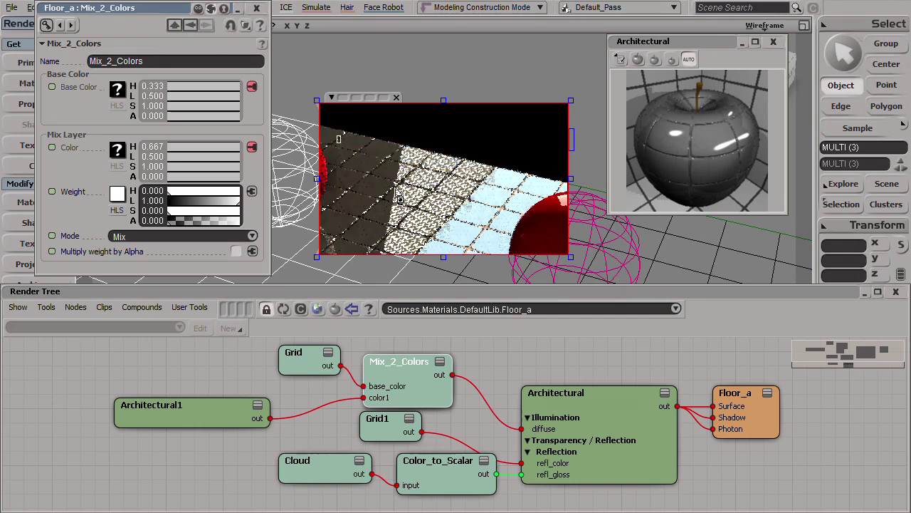
double_click(209, 401)
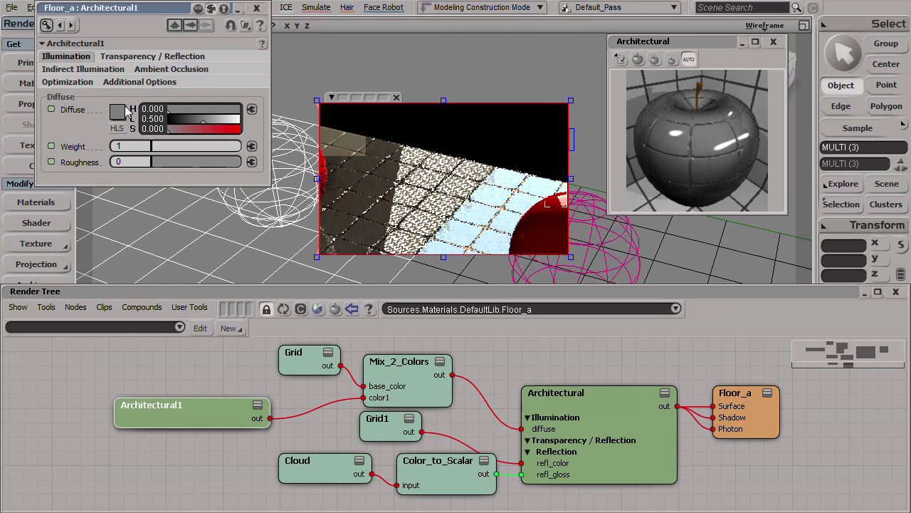
double_click(389, 378)
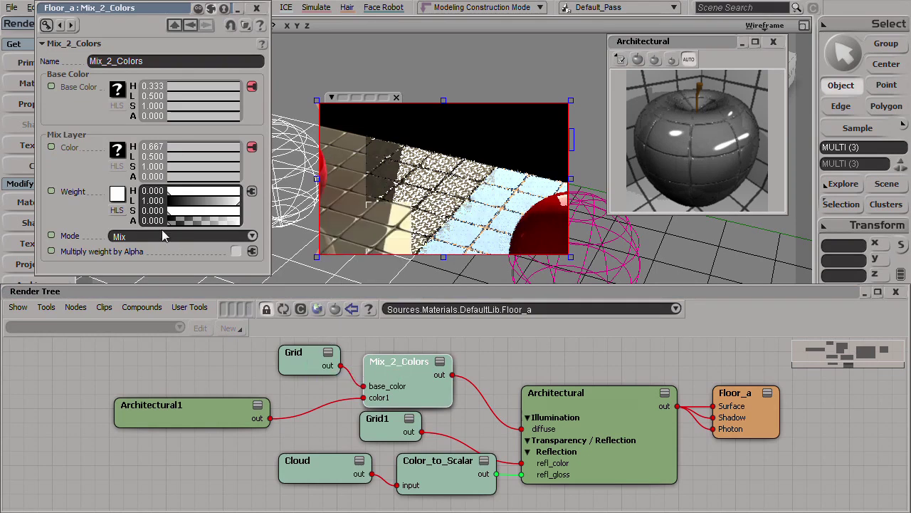
Step: Switch the Mix_2_Colors blending mode from Mix to Screen
click(164, 413)
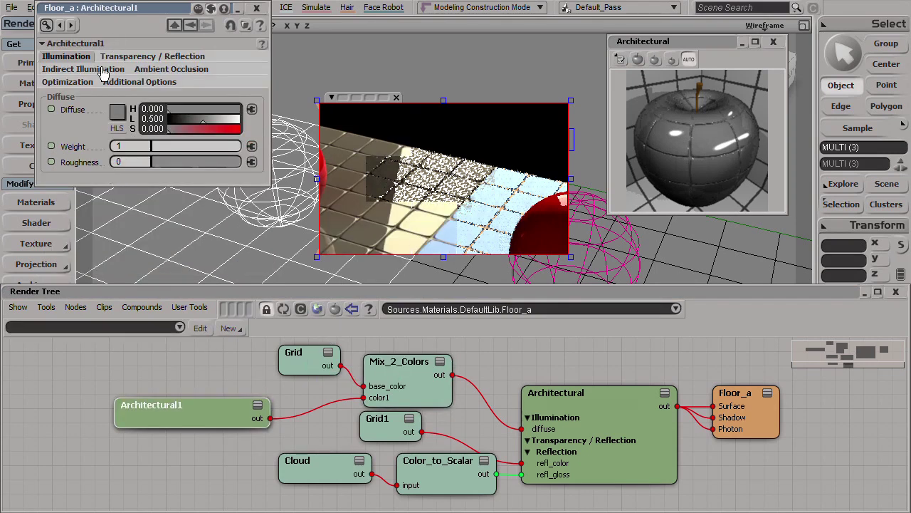
click(407, 378)
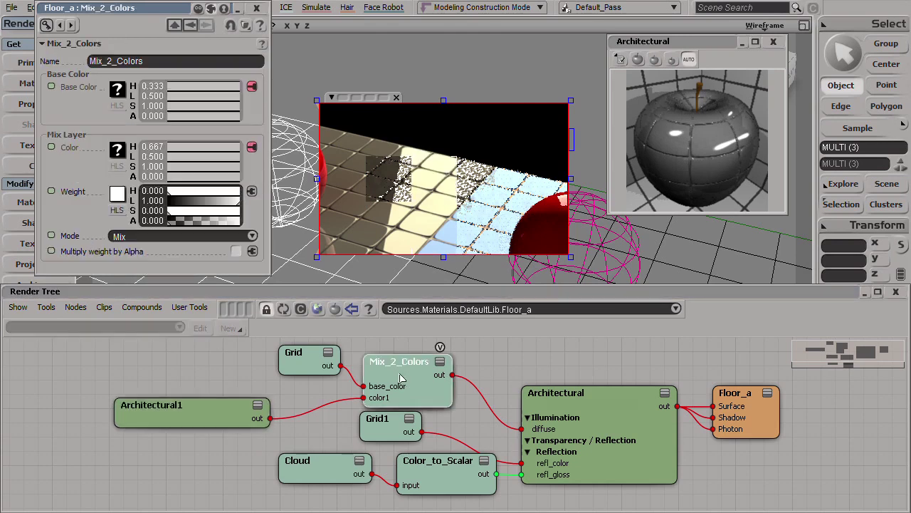
click(129, 242)
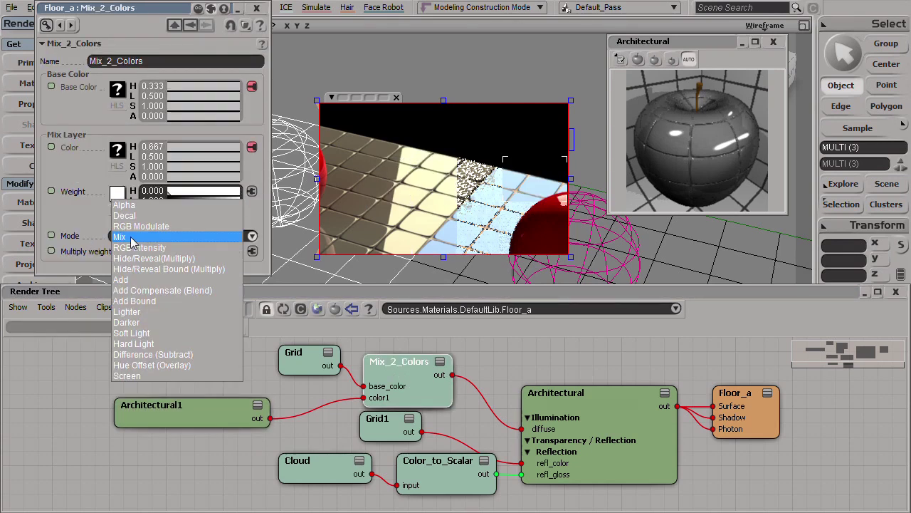
click(138, 377)
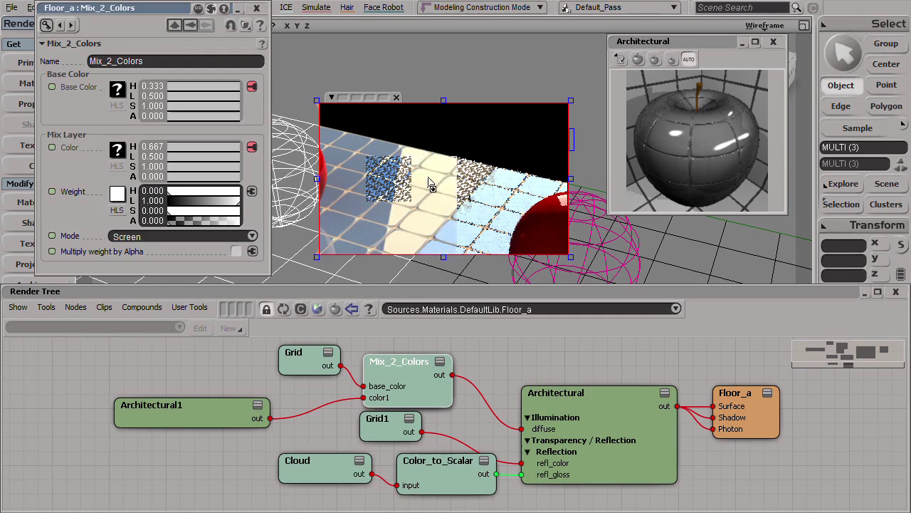
click(210, 422)
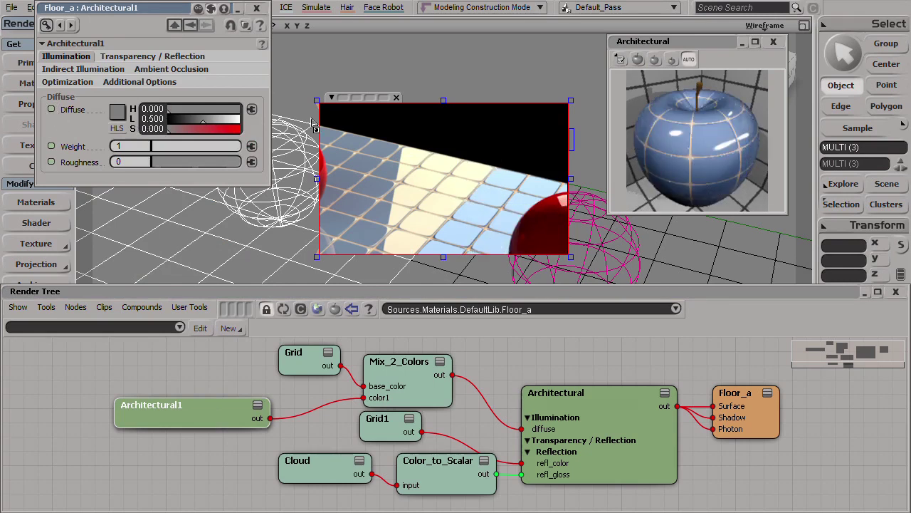
Step: Drop Architectural1's diffuse lightness to 0 and stretch the render region down-left over the floor
drag(199, 122, 129, 127)
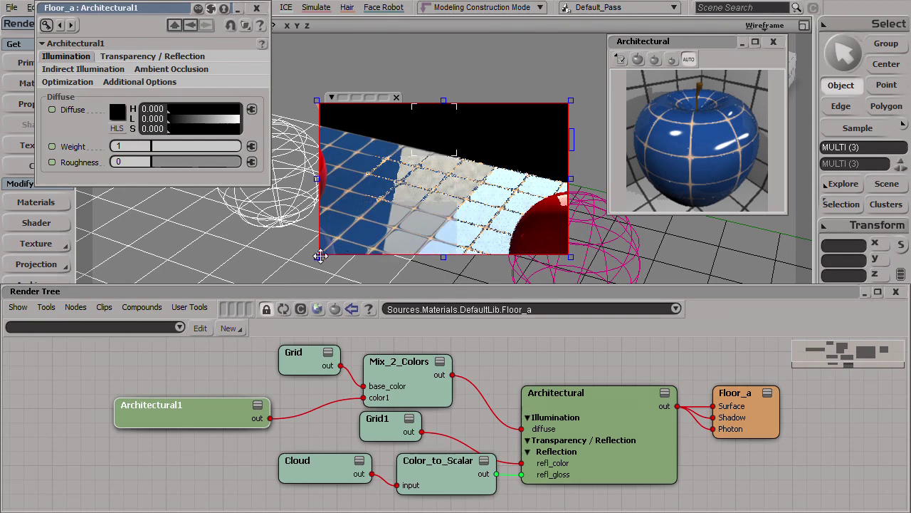
drag(320, 256, 222, 280)
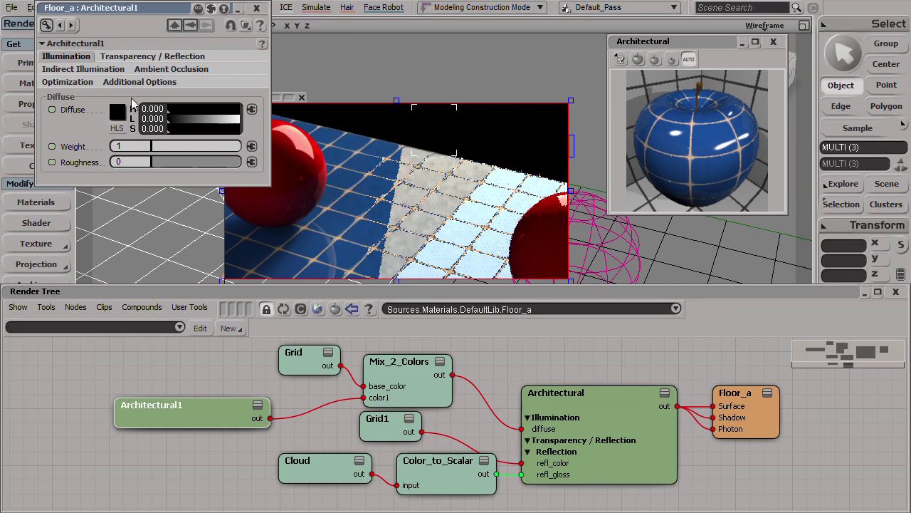
click(220, 121)
Step: Push Architectural1's diffuse lightness up to 1.000, pure white
drag(221, 122, 244, 116)
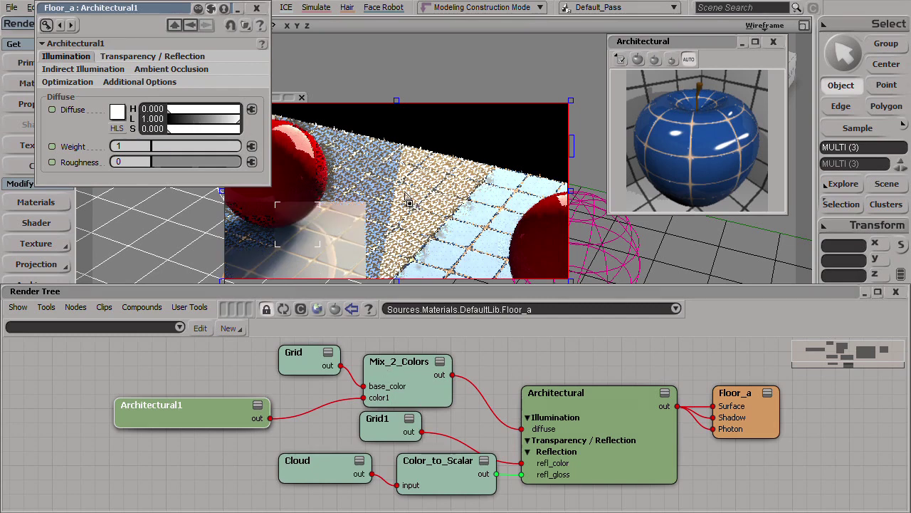
Step: Connect Architectural1 to the Floor_a material's Surface and Photon inputs
key(q)
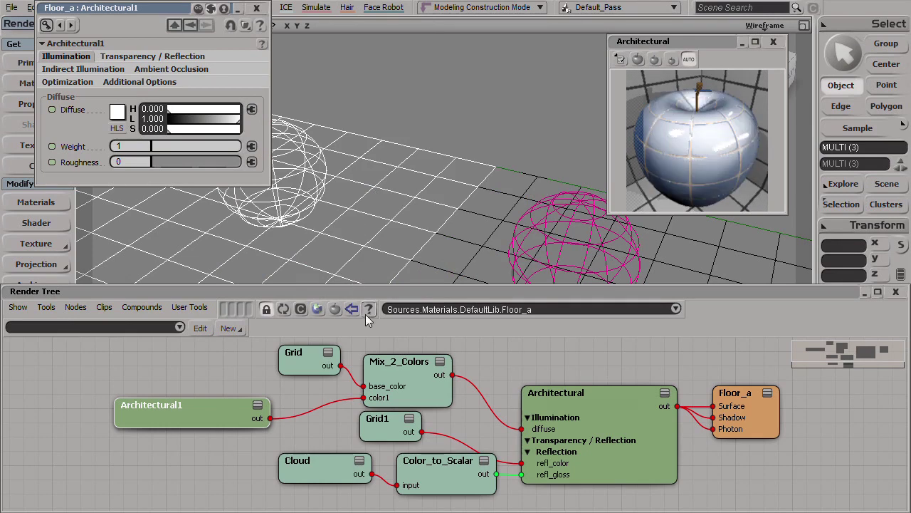
drag(272, 420, 736, 412)
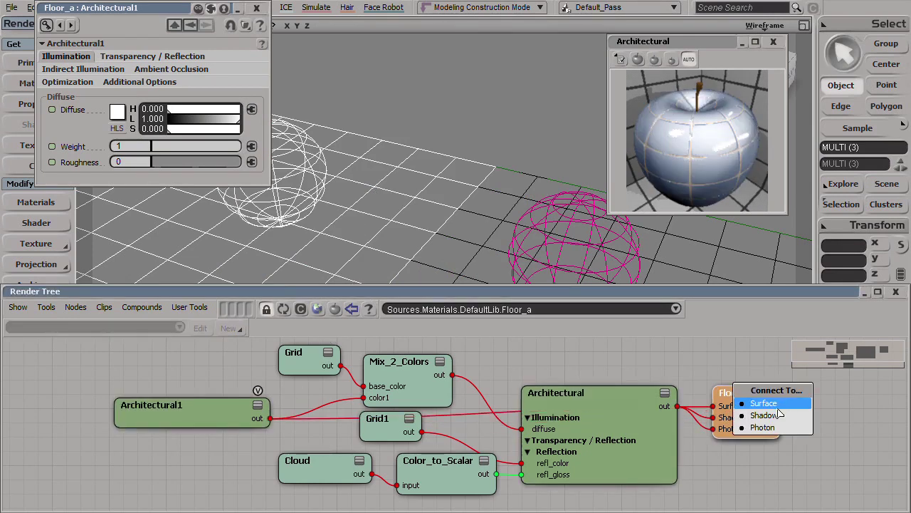
click(763, 427)
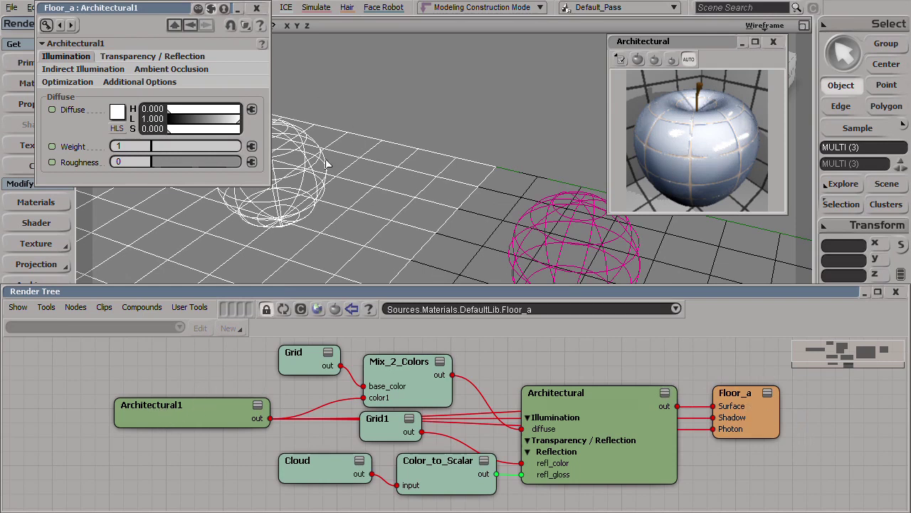
Step: Render a region over the floor and set Architectural1's diffuse lightness back to 0
key(q)
drag(308, 90, 564, 276)
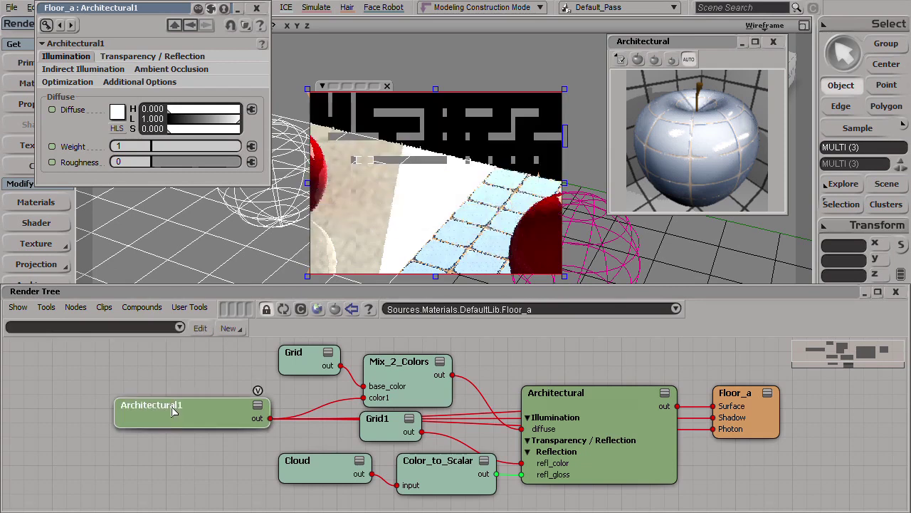
drag(218, 118, 168, 118)
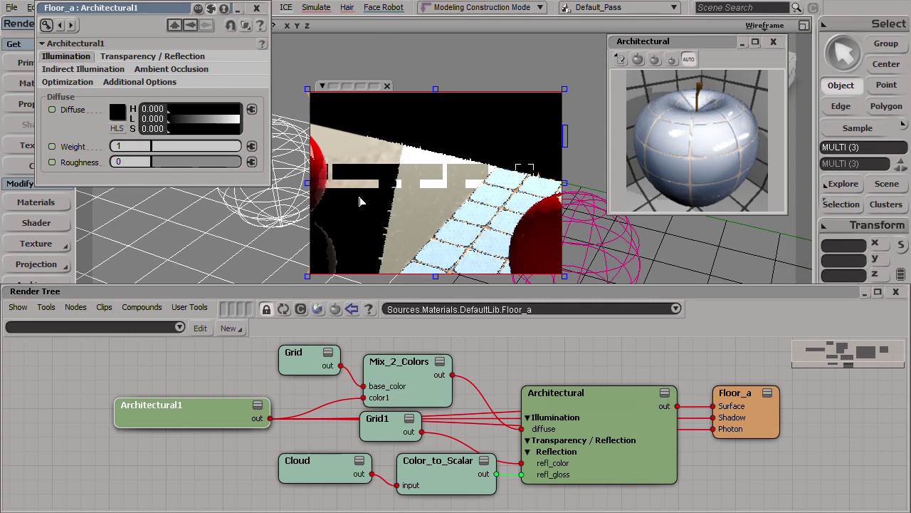
Step: Move the property panel to the lower right and render a new region around the left sphere
key(q)
mouse_move(153, 8)
mouse_down()
mouse_move(190, 50)
mouse_move(730, 219)
mouse_up()
key(q)
drag(221, 96, 483, 270)
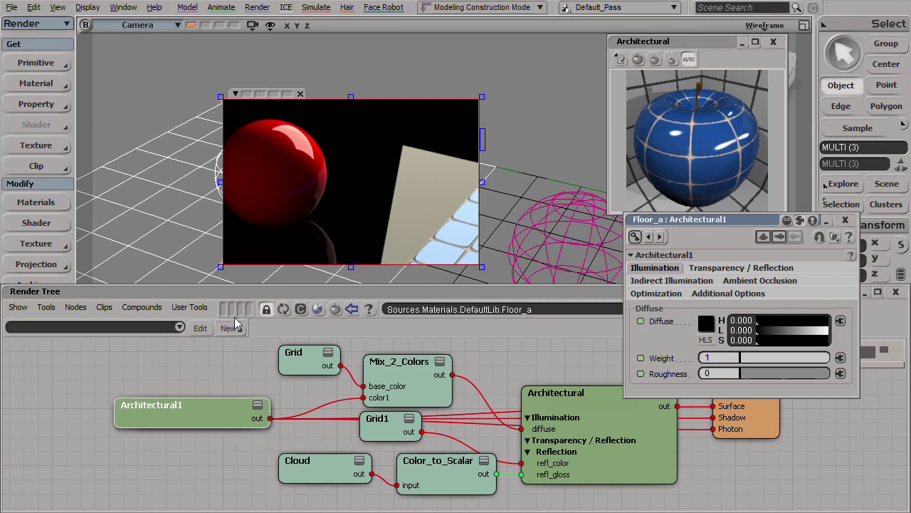
Step: After the black-diffuse floor preview finishes, show the node library listing Illumination shaders (Architectural, Blinn, Lambert)
click(351, 308)
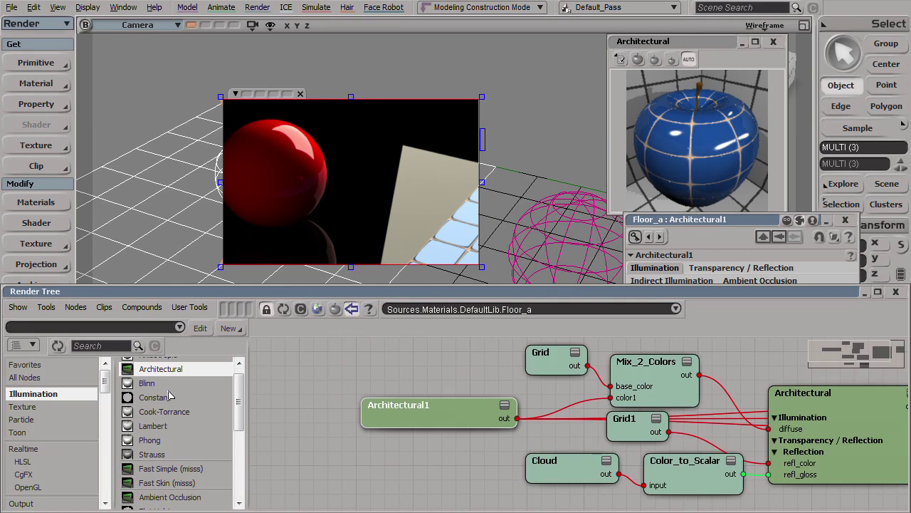
Step: Close the Architectural1 properties and preview, then add a Lambert feeding Mix_2_Colors' color1
scroll(239, 404, up, 1)
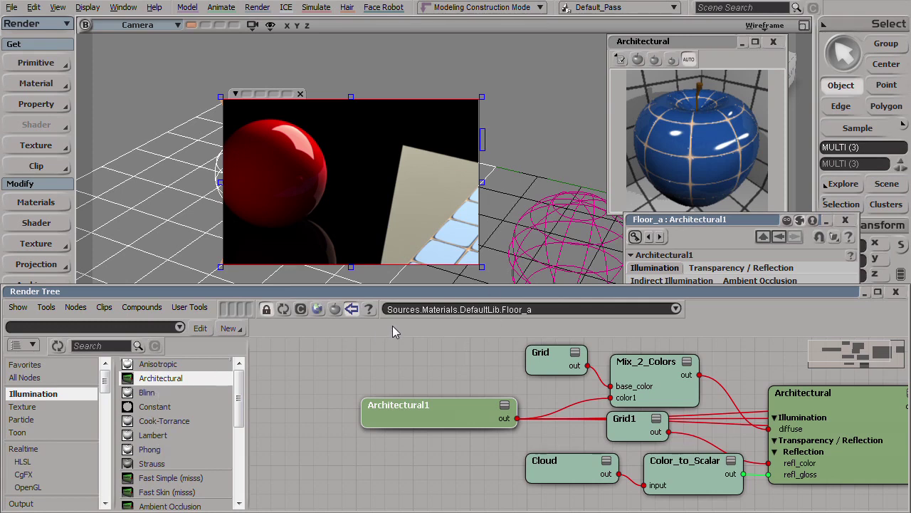
click(741, 224)
click(803, 213)
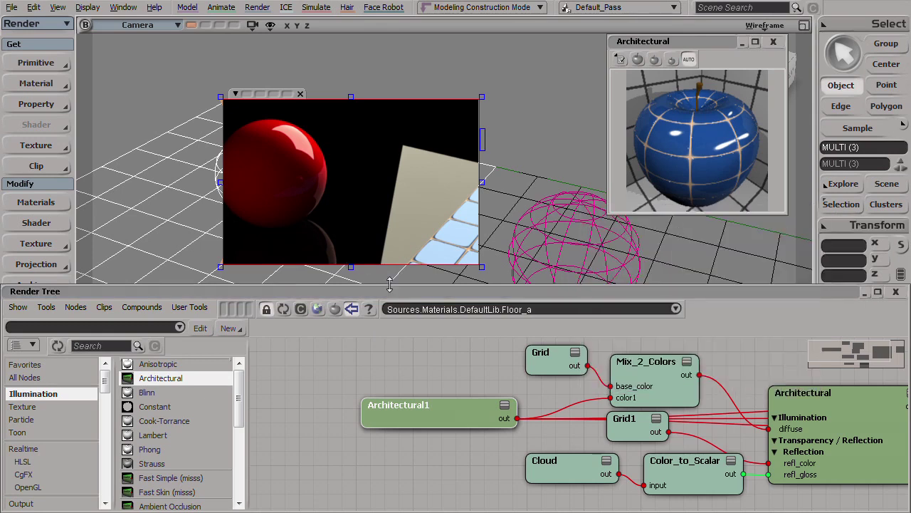
key(q)
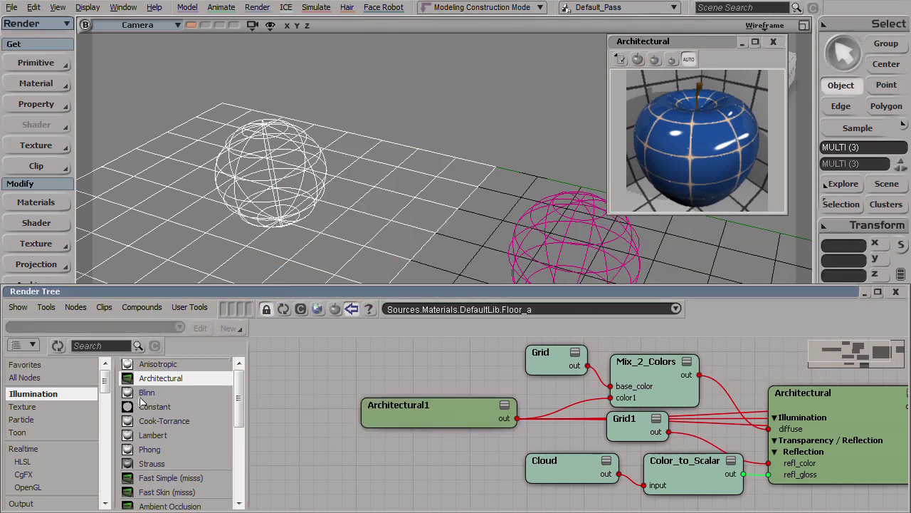
drag(152, 442, 374, 441)
drag(474, 462, 680, 394)
click(684, 395)
Step: Connect the Architectural shader to Floor_a's Surface input
middle_drag(733, 356, 566, 352)
drag(742, 403, 809, 388)
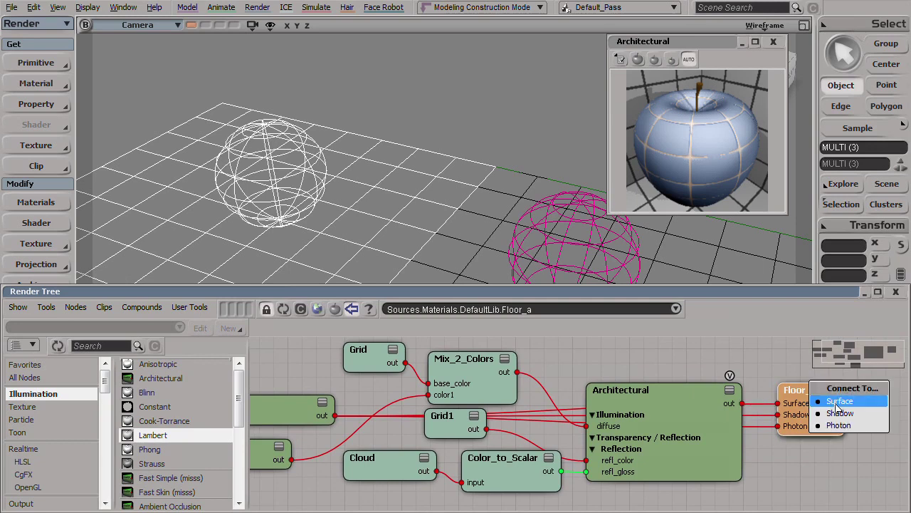
click(556, 362)
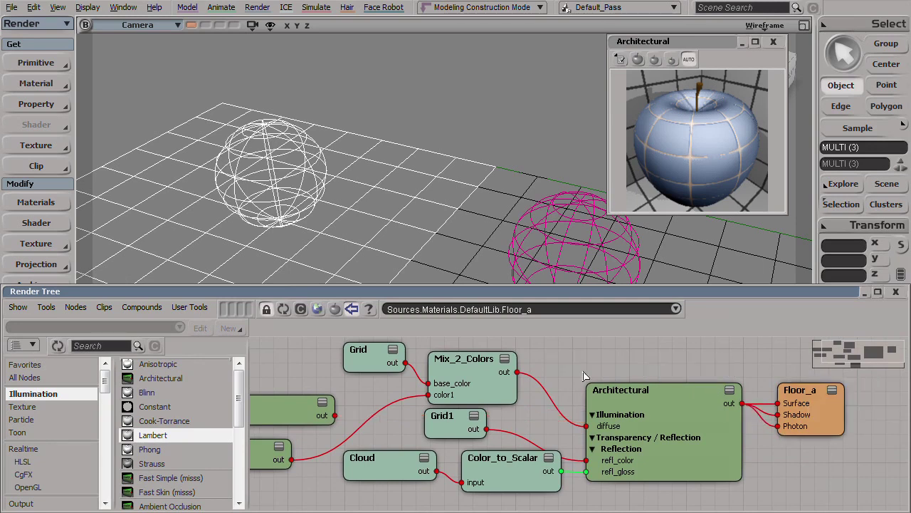
Step: Connect the Lambert output to Floor_a's Photon input and open the Lambert's property editor
middle_drag(387, 385, 567, 391)
click(456, 415)
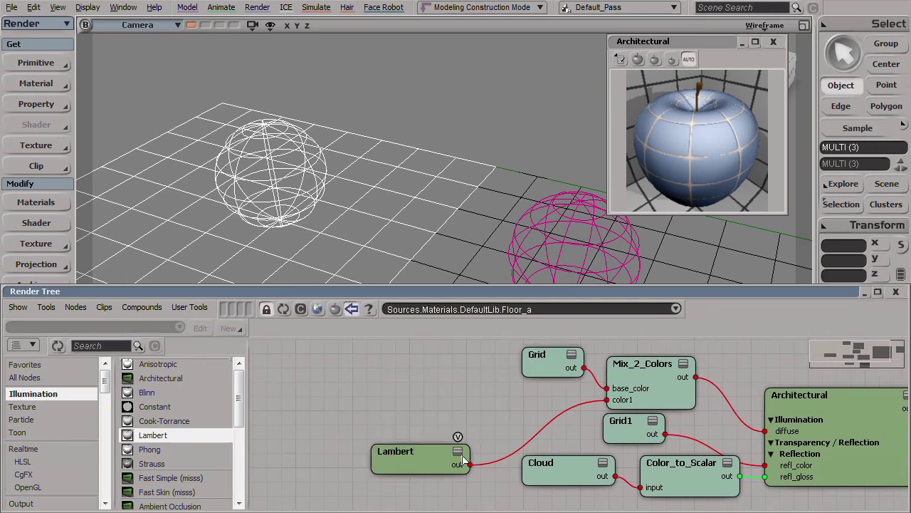
middle_drag(495, 448, 401, 426)
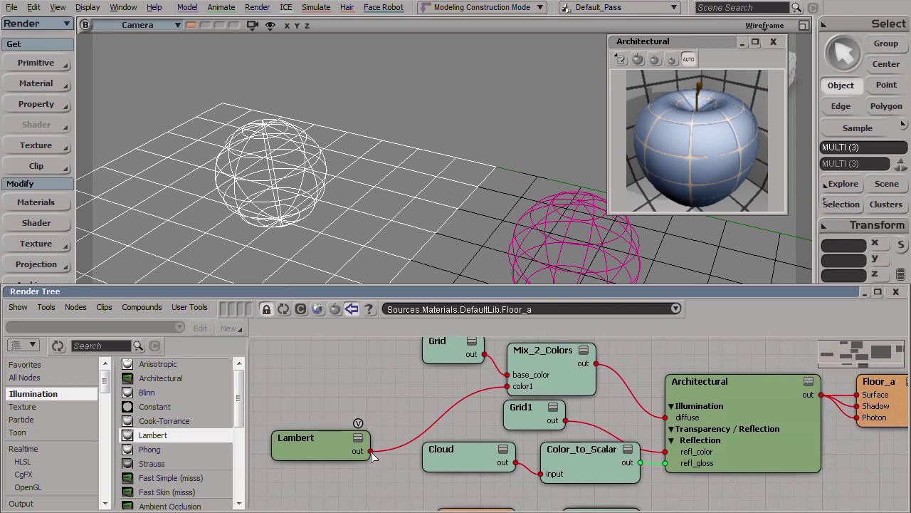
drag(373, 456, 902, 422)
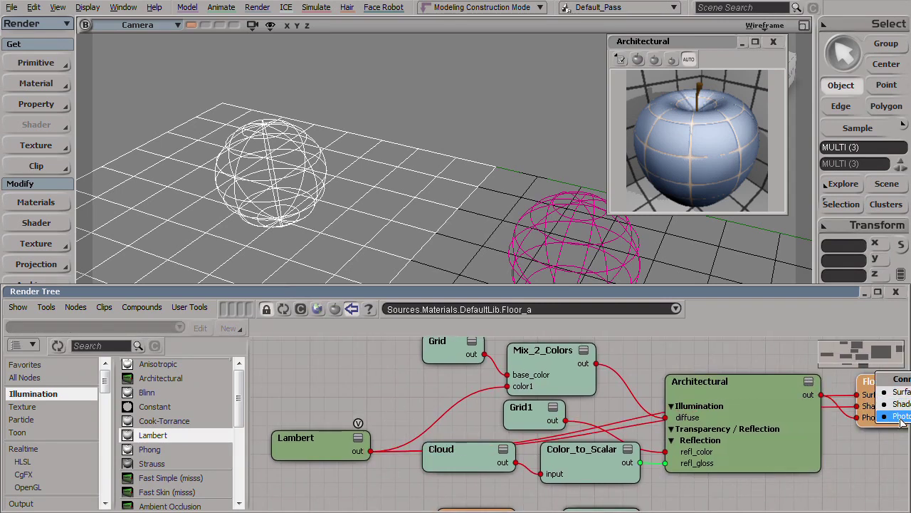
click(902, 417)
double_click(298, 445)
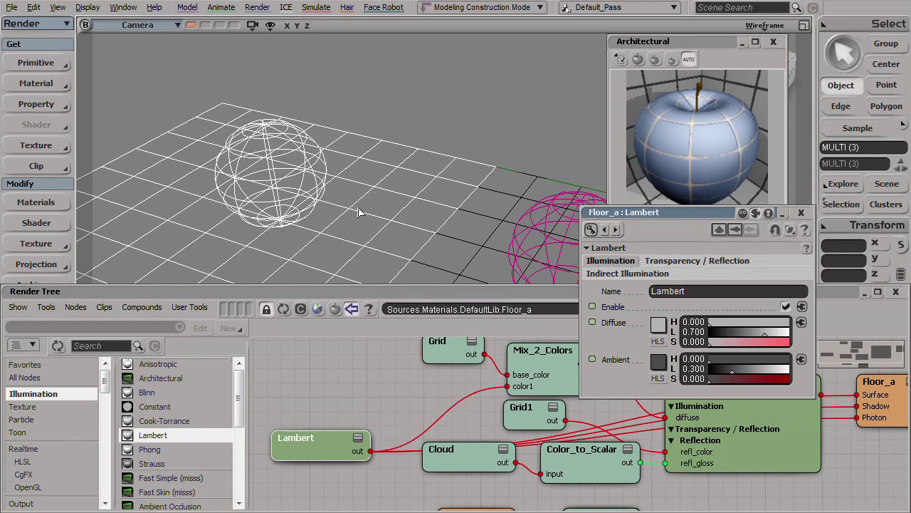
click(776, 408)
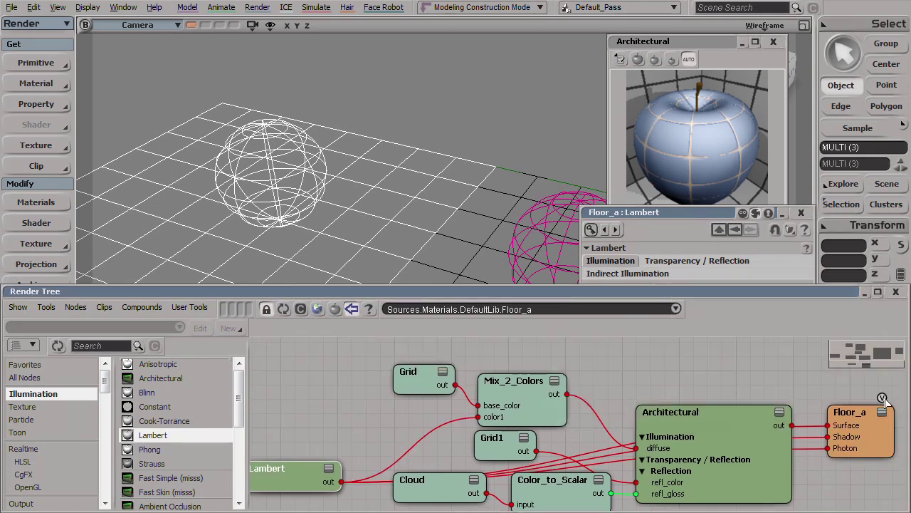
Step: Draw a preview render region over the floor, widening it to the left
key(q)
drag(304, 94, 509, 264)
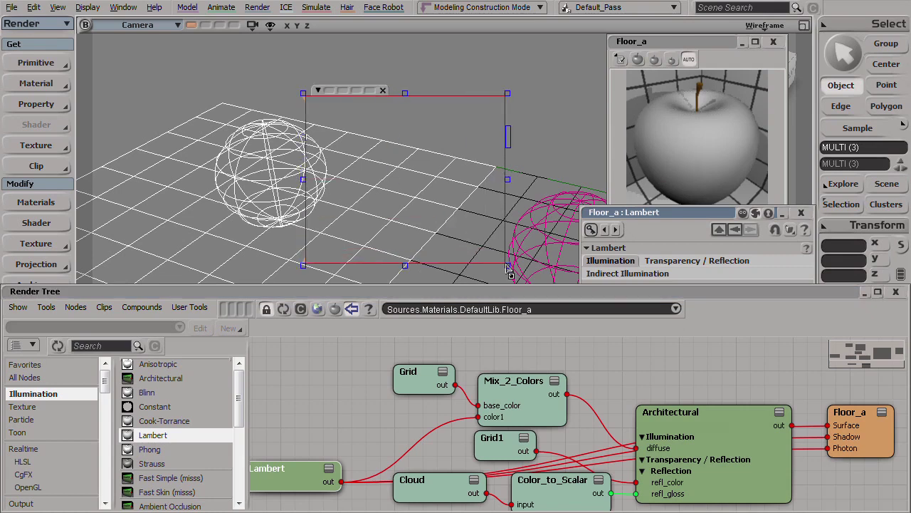
click(696, 214)
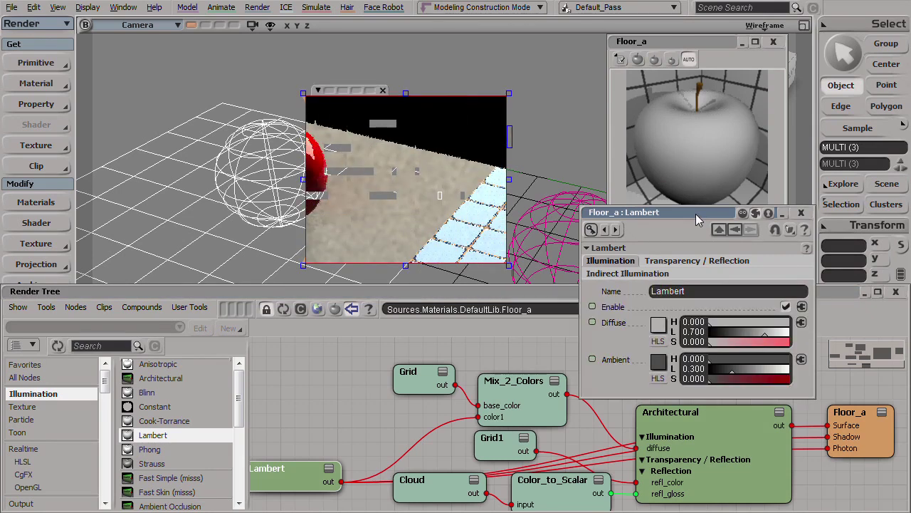
drag(304, 179, 221, 180)
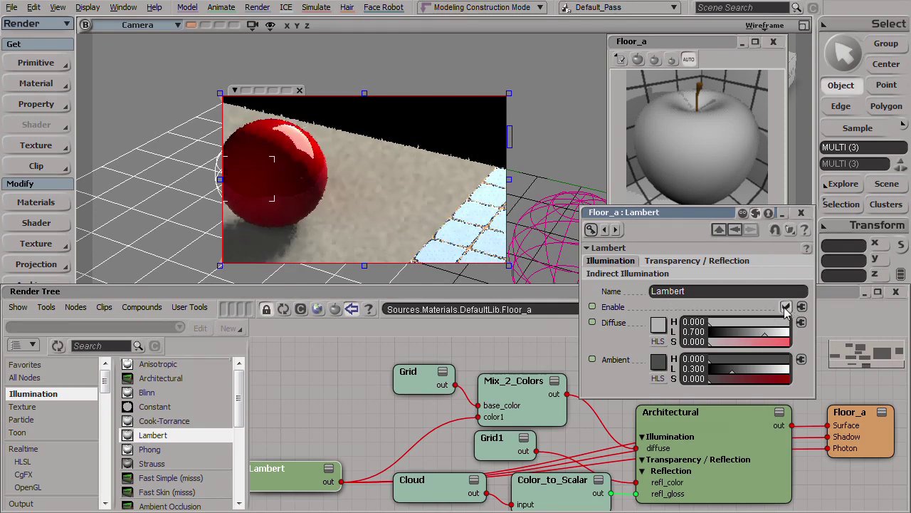
Step: Disable the Lambert's Illumination and set its Reflection Mix color to white (L 1)
click(785, 307)
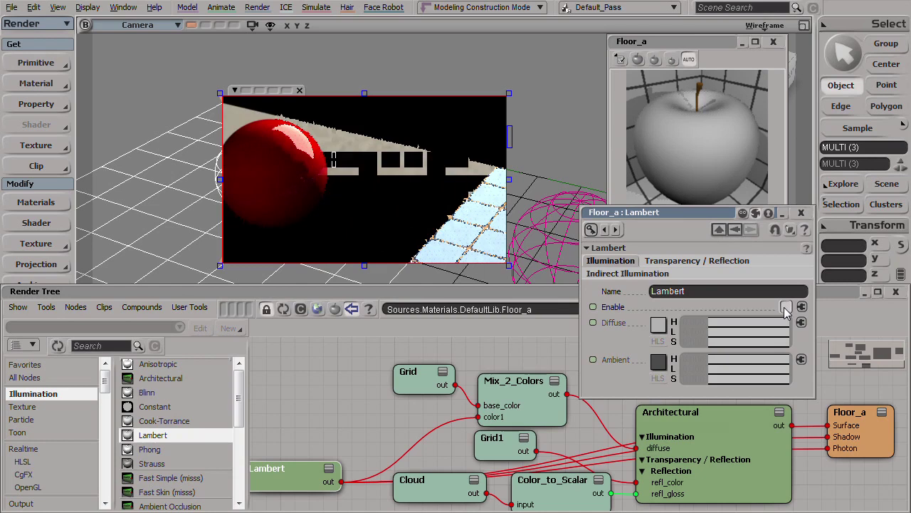
click(682, 262)
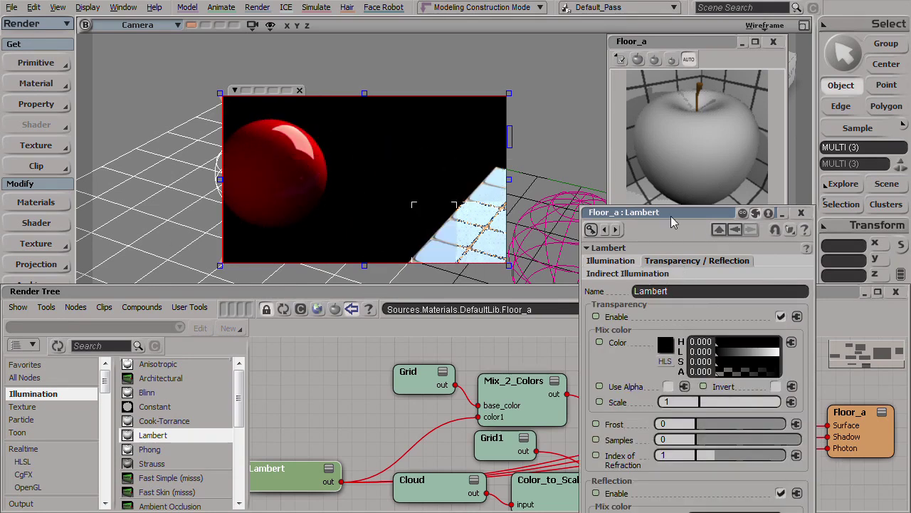
drag(671, 215, 650, 62)
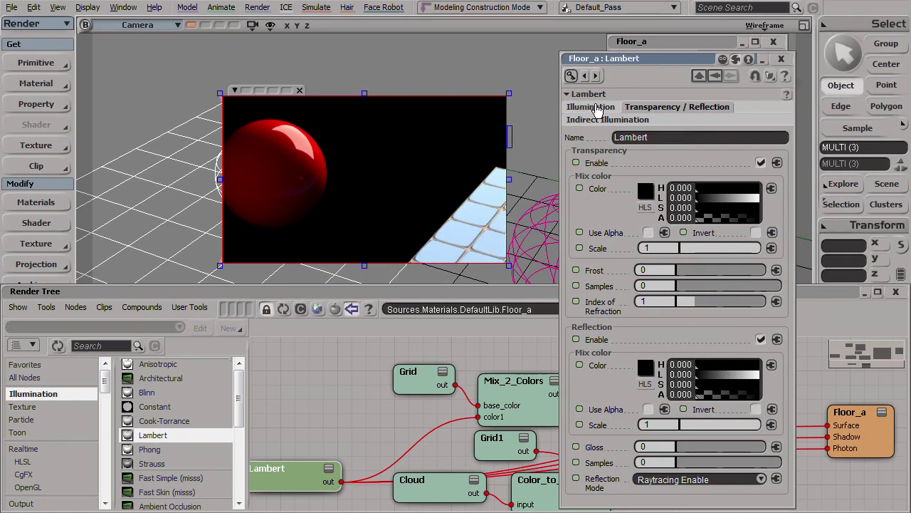
drag(714, 377, 791, 378)
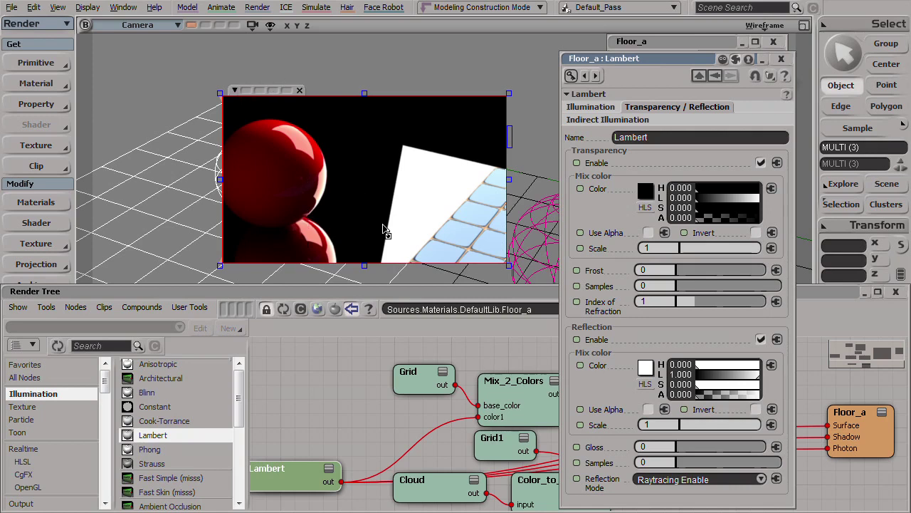
drag(291, 479, 319, 428)
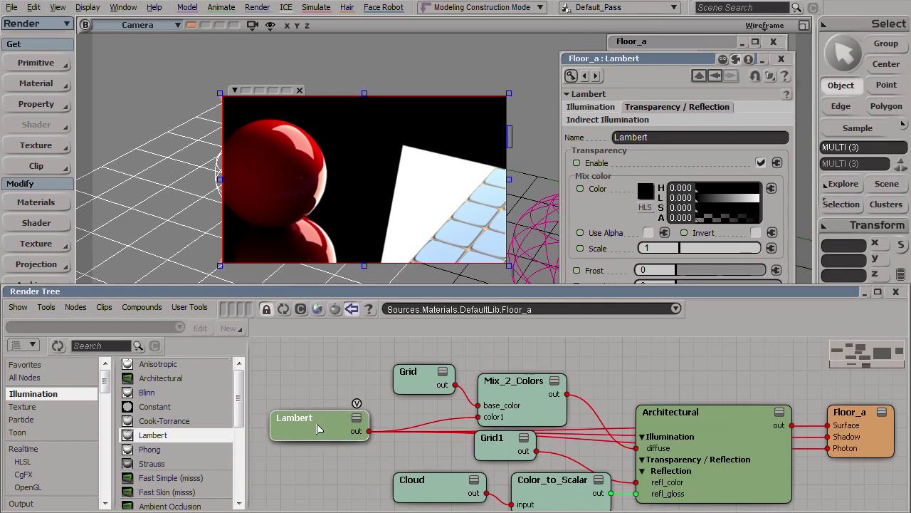
Step: Abandon an attempted Lambert-to-Floor_a connection without choosing a port
click(842, 421)
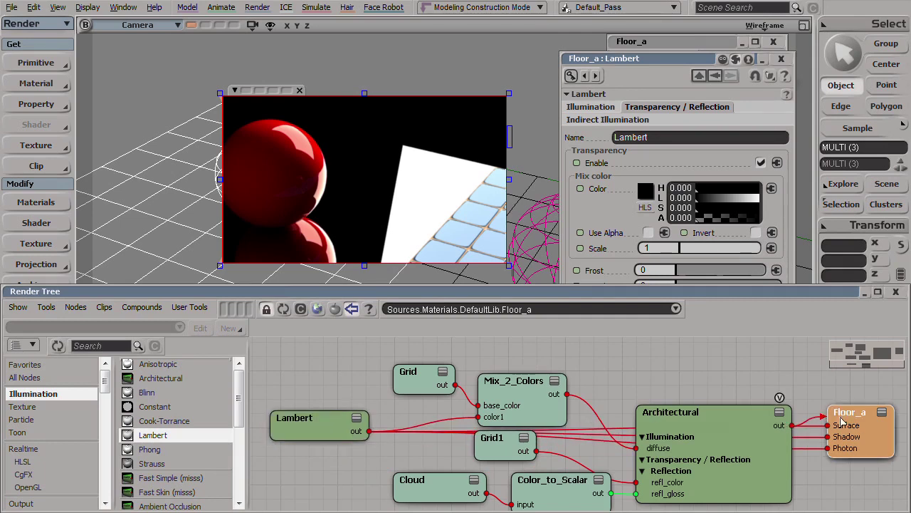
drag(842, 421, 844, 423)
click(745, 375)
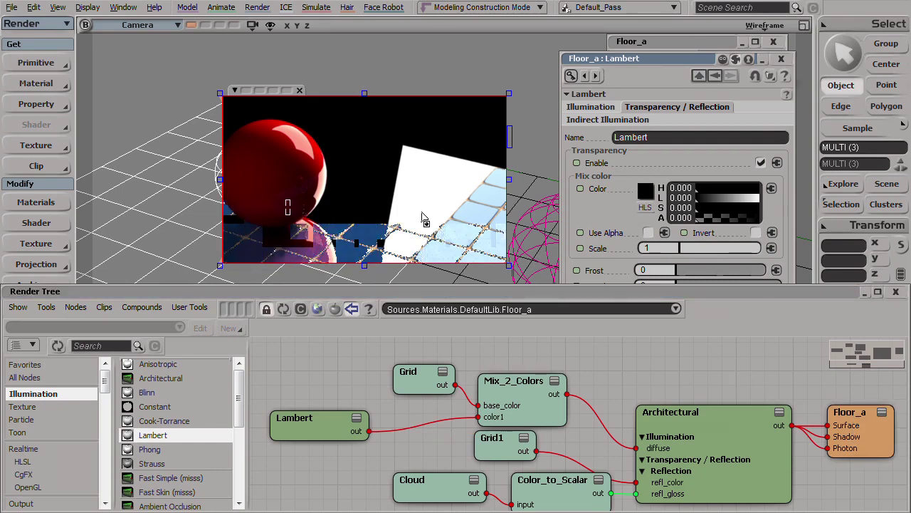
Step: Close the Render Tree, Lambert settings and material preview, then enlarge the render region over both spheres
click(897, 293)
click(781, 59)
click(773, 41)
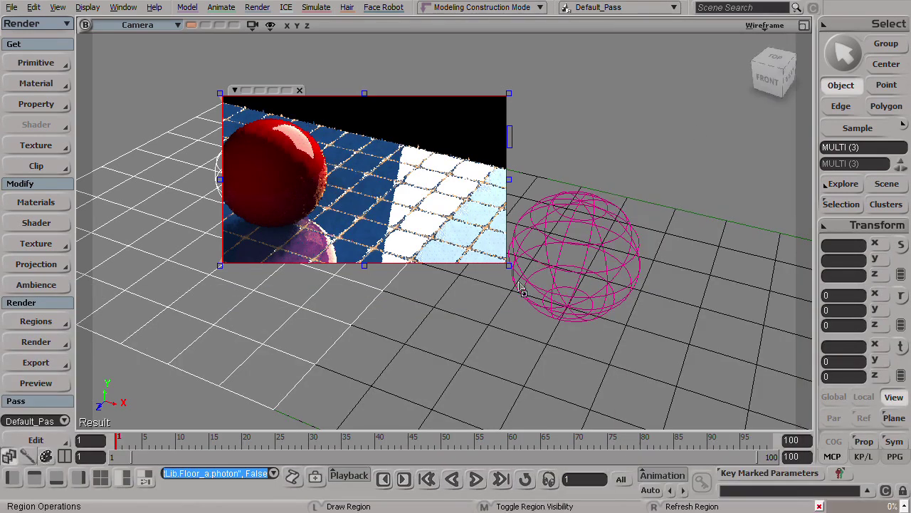
drag(509, 264, 690, 404)
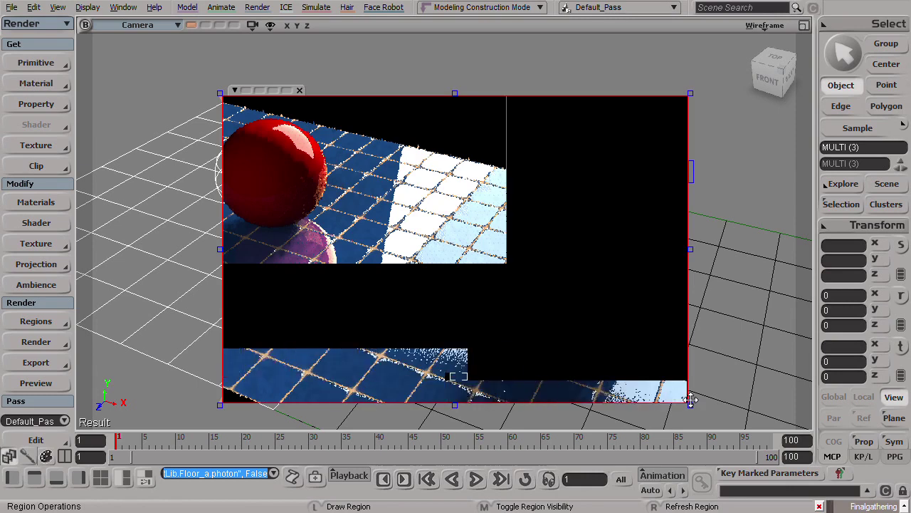
Step: Let the render of red spheres on blue-white tiles finish, then select Floor_A and reopen its Render Tree
click(647, 346)
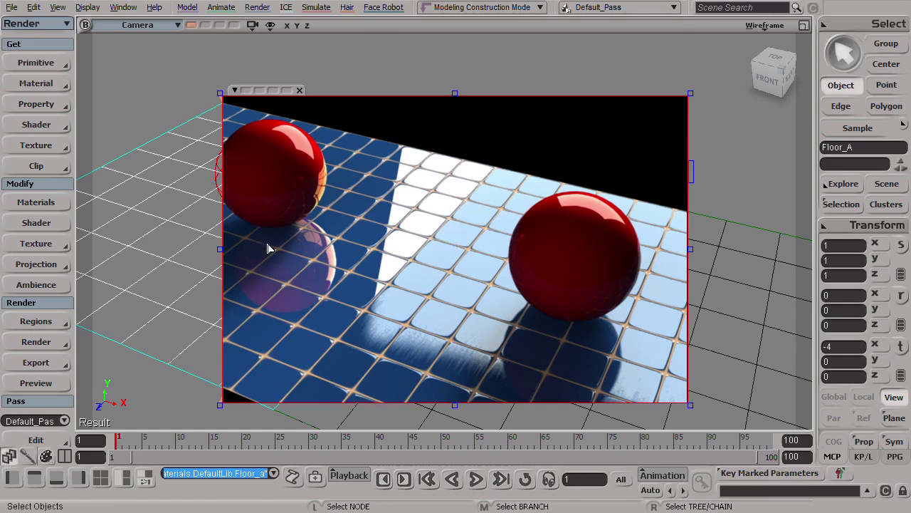
click(189, 276)
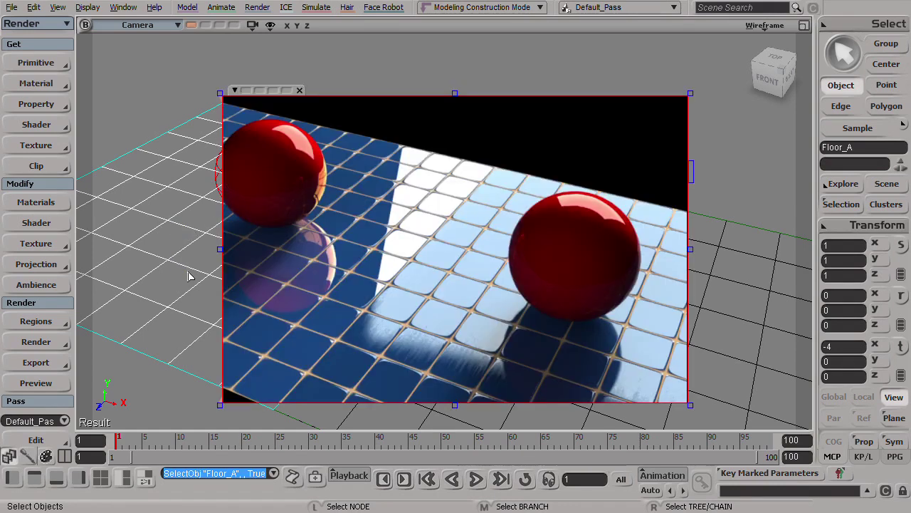
key(7)
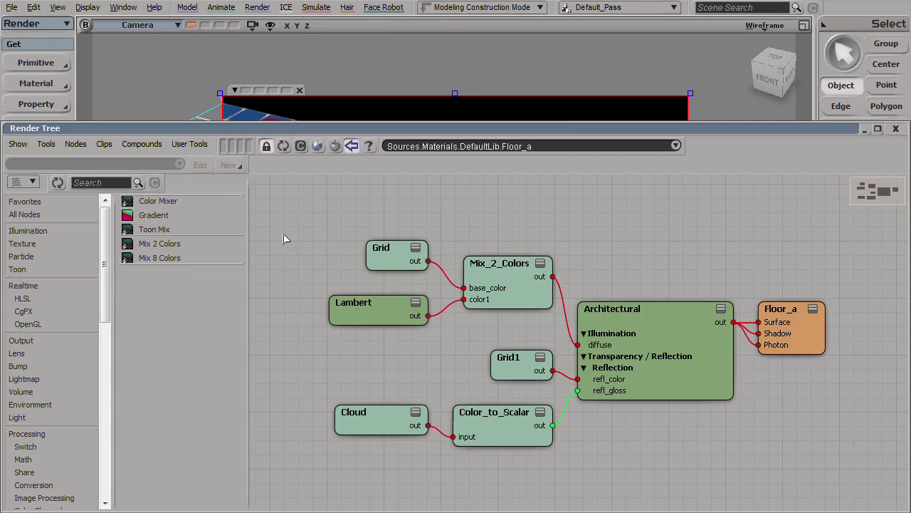
Step: Add Gradient and Incidence nodes to the Floor_a render tree
middle_drag(788, 347, 851, 361)
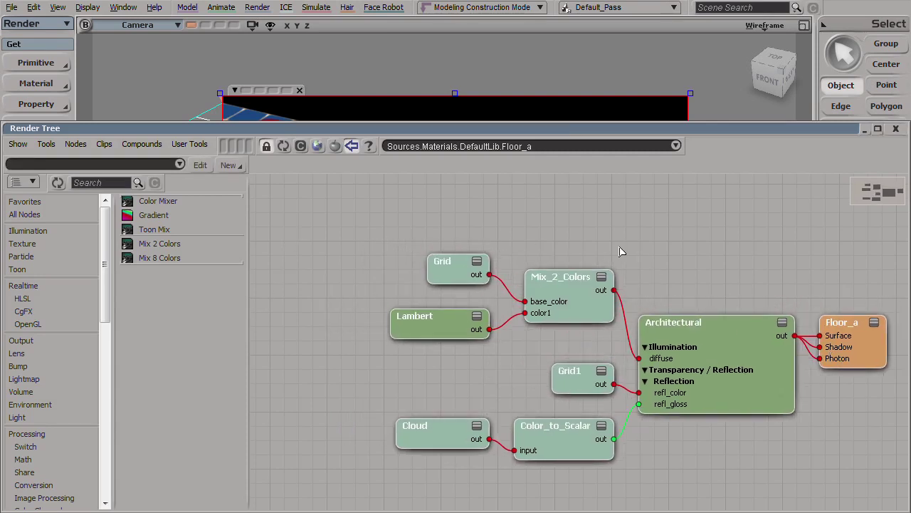
click(458, 227)
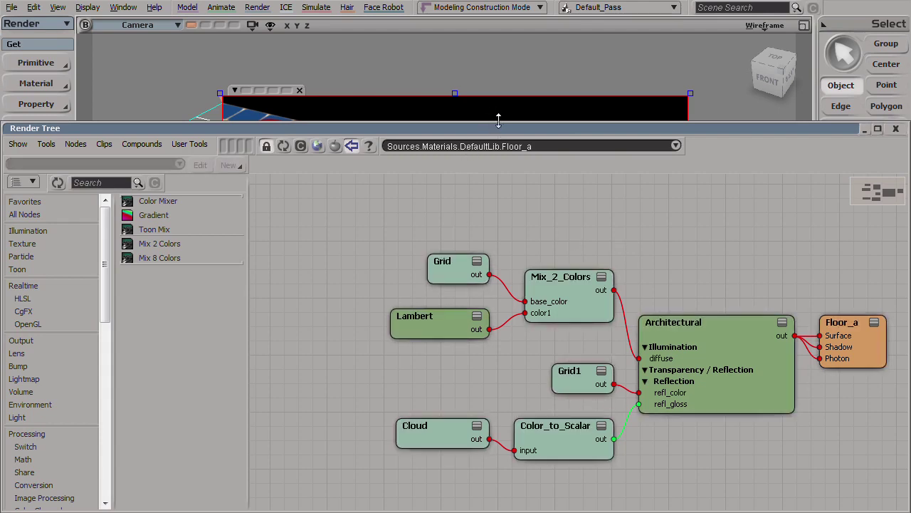
drag(497, 121, 502, 185)
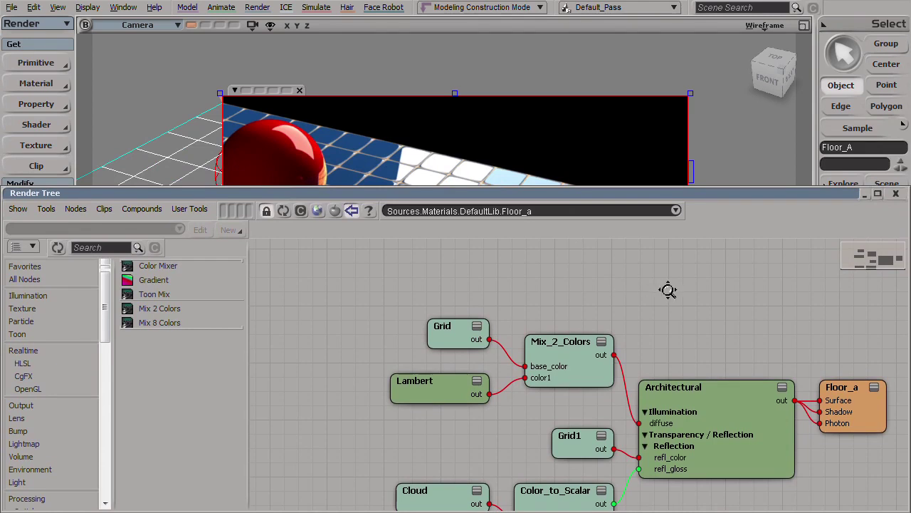
middle_drag(665, 290, 662, 263)
drag(153, 280, 667, 260)
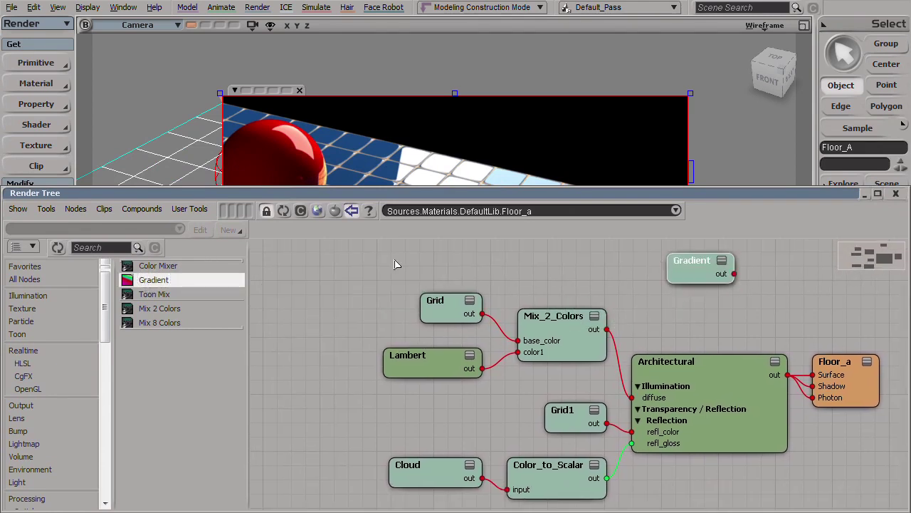
click(32, 296)
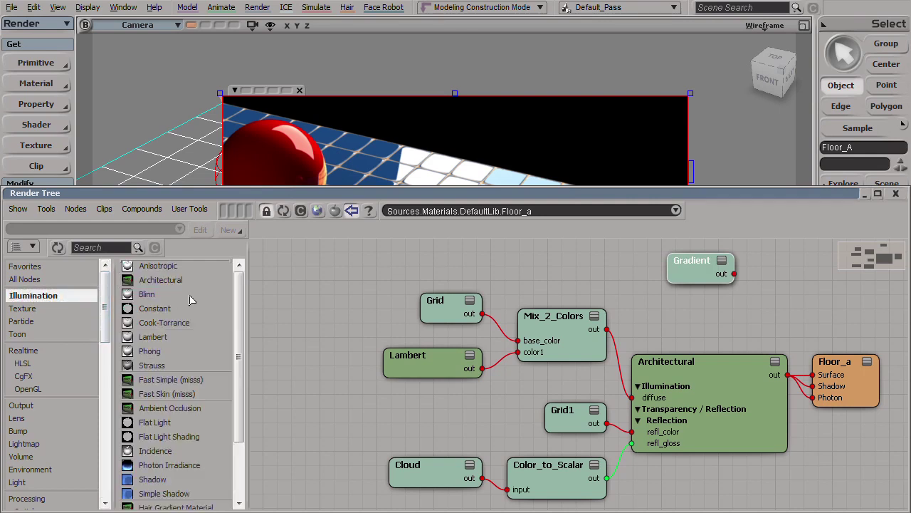
drag(234, 319, 488, 254)
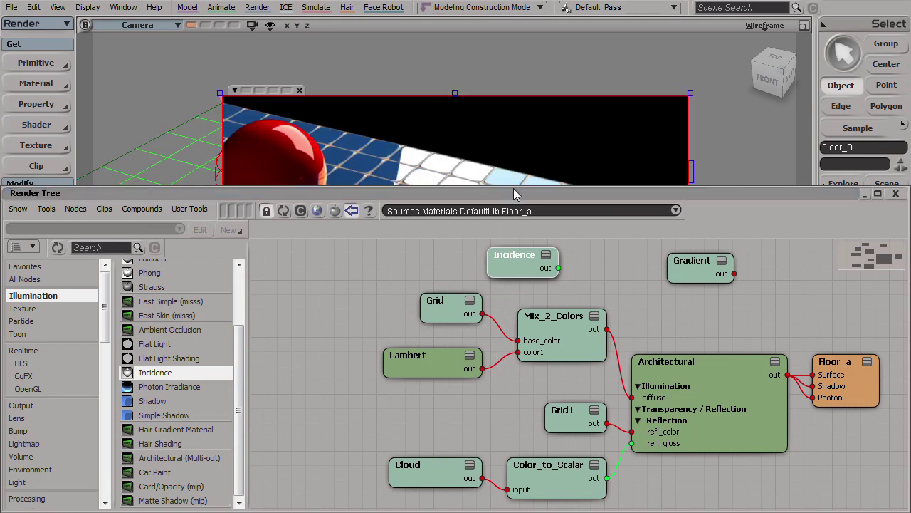
Step: Resize the 3D view and graph, then move the Incidence node down beside Architectural
drag(512, 196, 502, 388)
drag(549, 443, 649, 471)
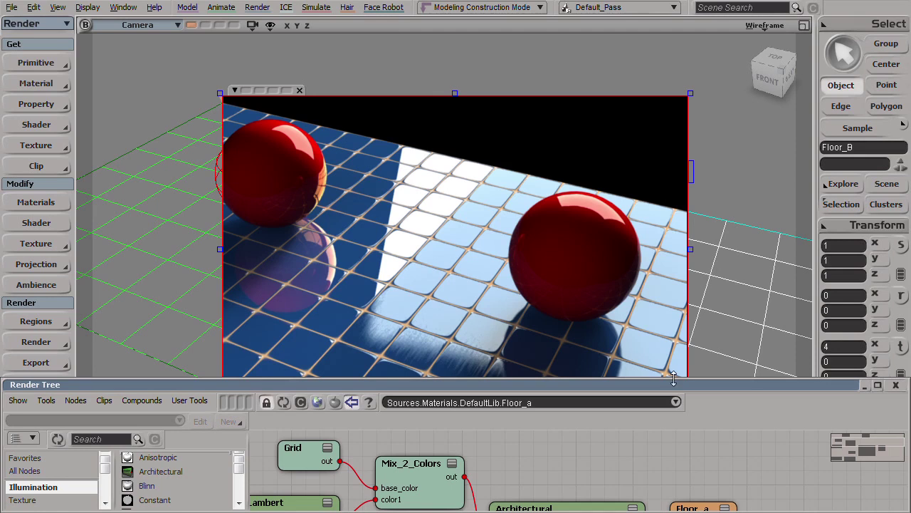
drag(674, 379, 674, 319)
drag(494, 403, 536, 426)
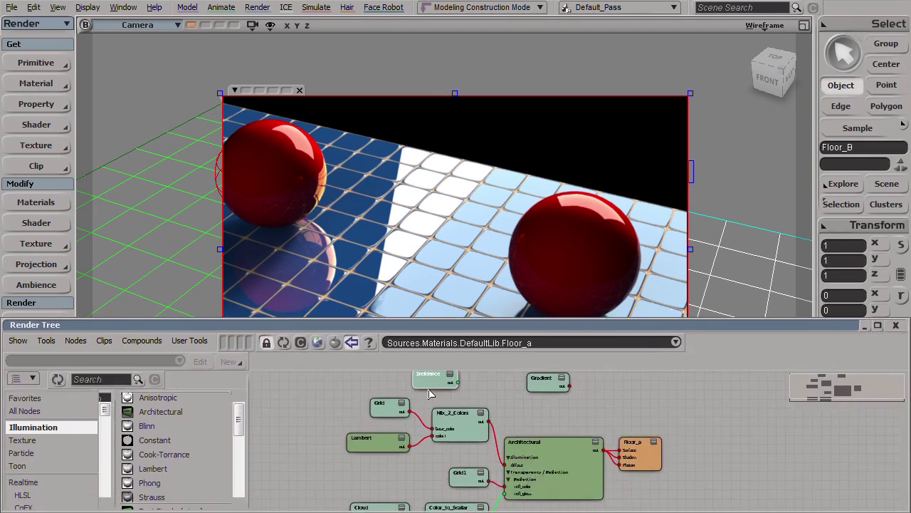
drag(435, 381, 641, 466)
scroll(598, 414, up, 2)
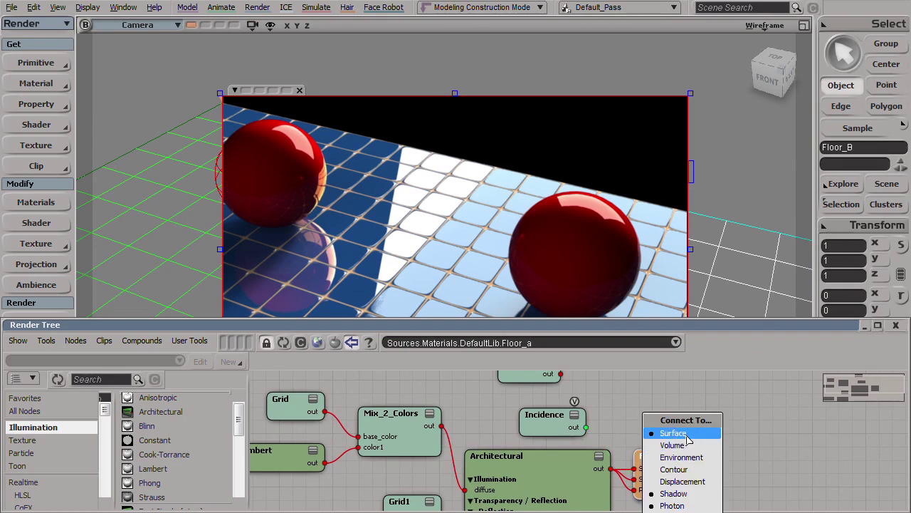
Step: Connect Incidence to Floor_a's Surface, open a material preview, and open Incidence's properties
click(680, 433)
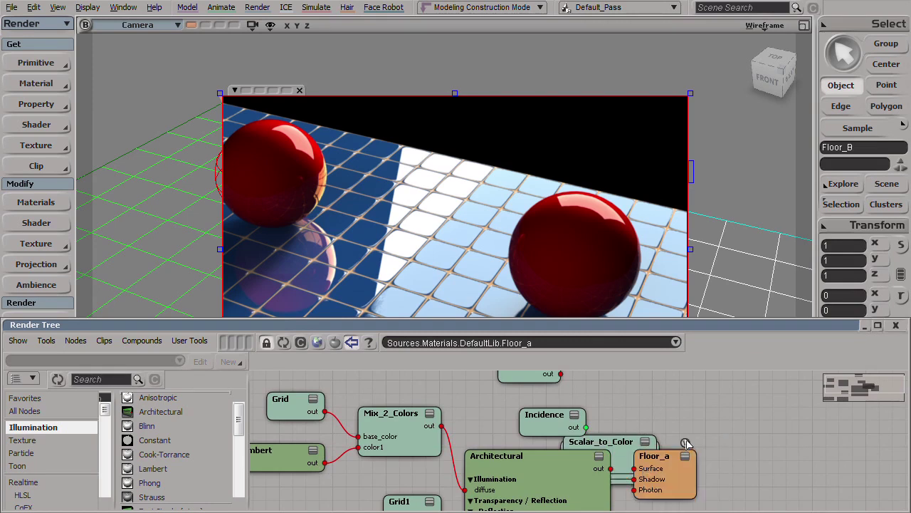
click(685, 454)
drag(547, 415, 500, 403)
double_click(498, 403)
drag(653, 61, 166, 40)
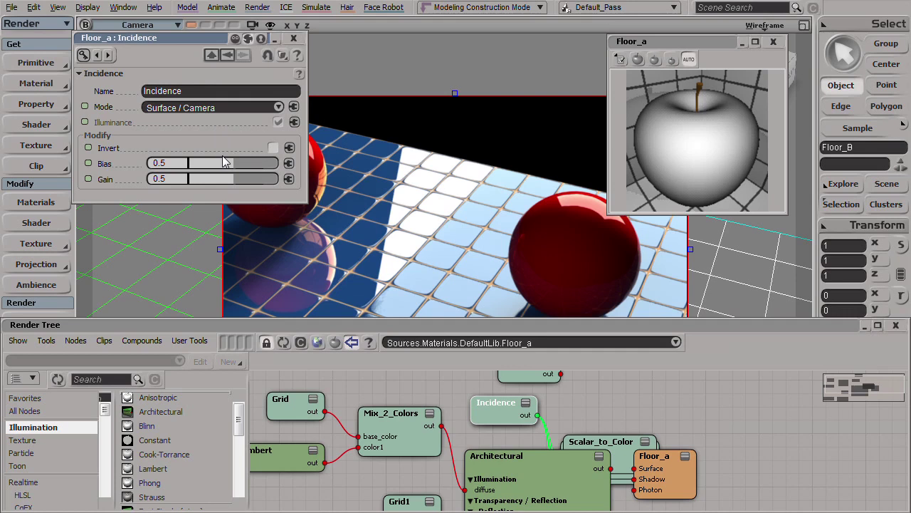
Step: Keep the Surface / Camera incidence mode and turn Invert on
click(168, 107)
click(218, 114)
click(273, 148)
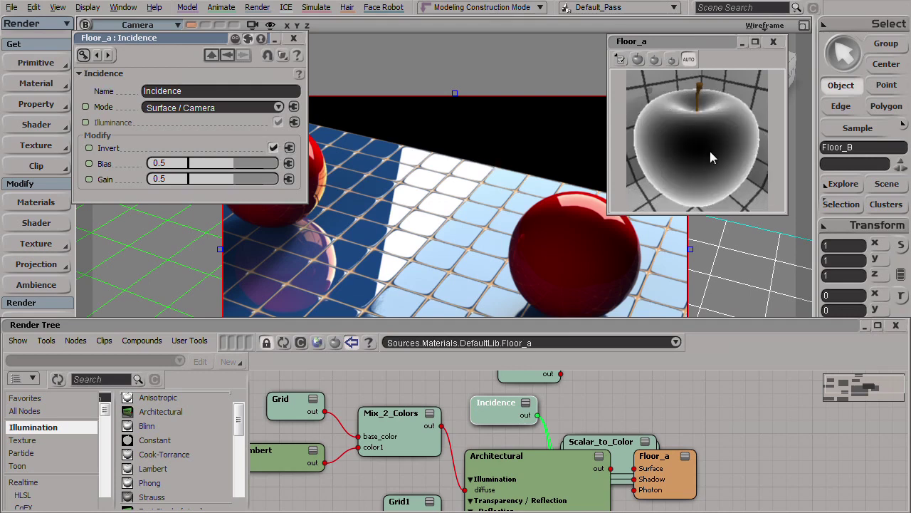
click(273, 148)
click(273, 148)
Step: Set Incidence's Bias and Gain to 0.5
drag(235, 164, 275, 180)
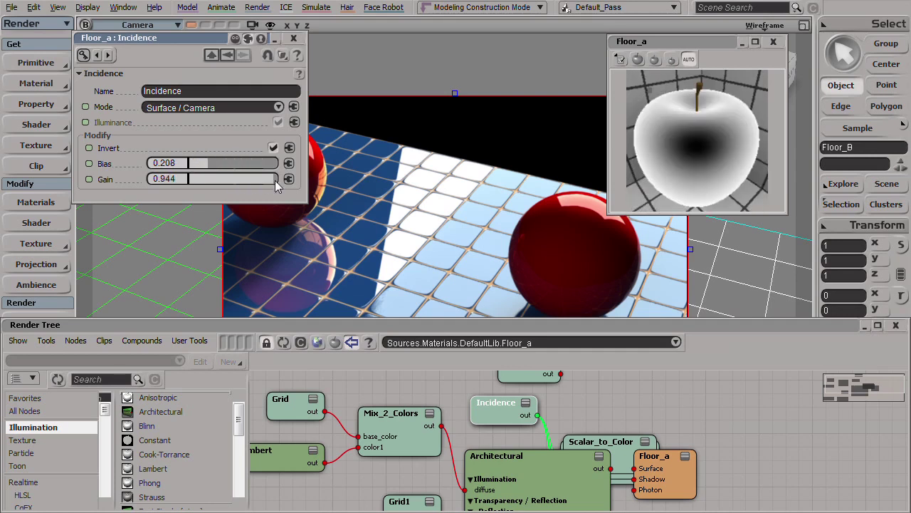
double_click(166, 162)
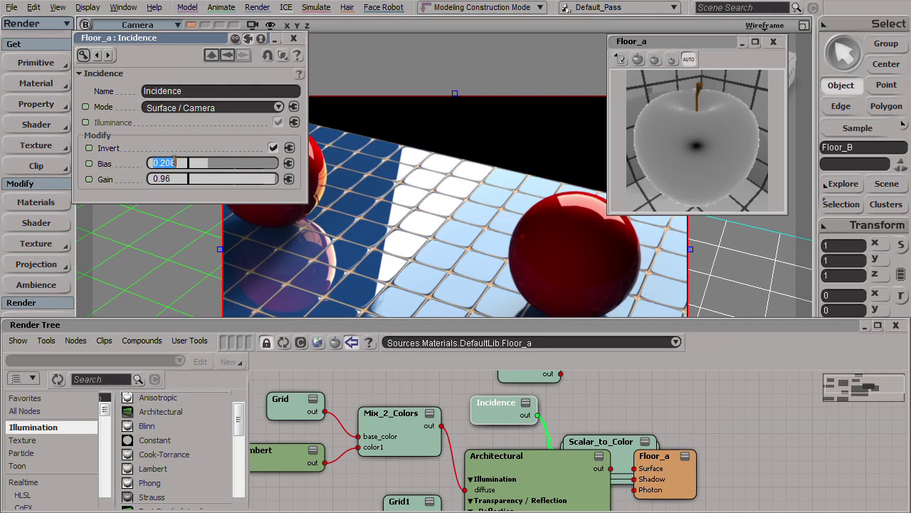
text(0.5)
key(Tab)
text(0.5)
key(Return)
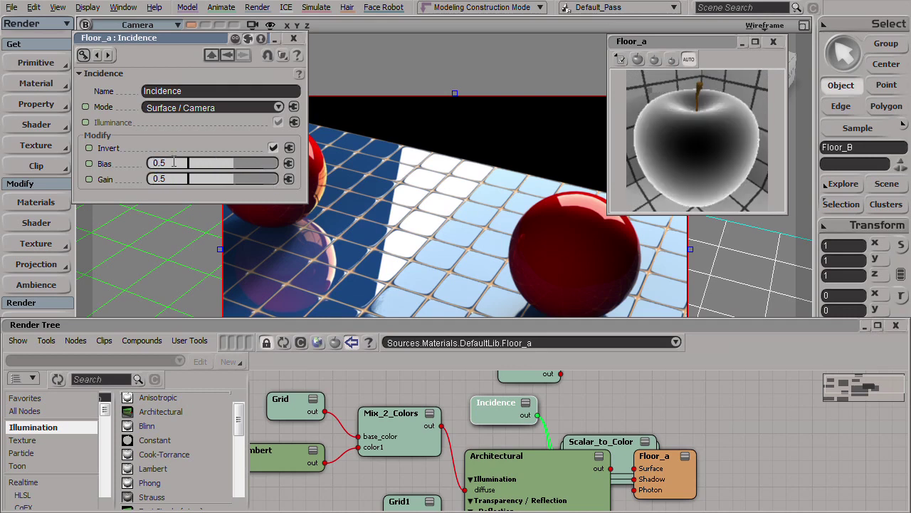
drag(665, 456, 770, 422)
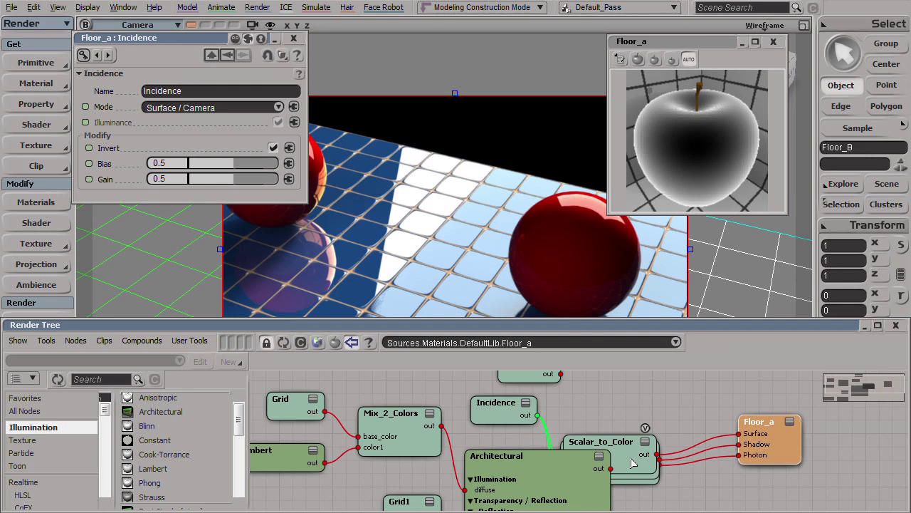
Step: Wire Incidence into the Gradient's input and make the gradient a black-to-white ramp
drag(534, 375, 586, 412)
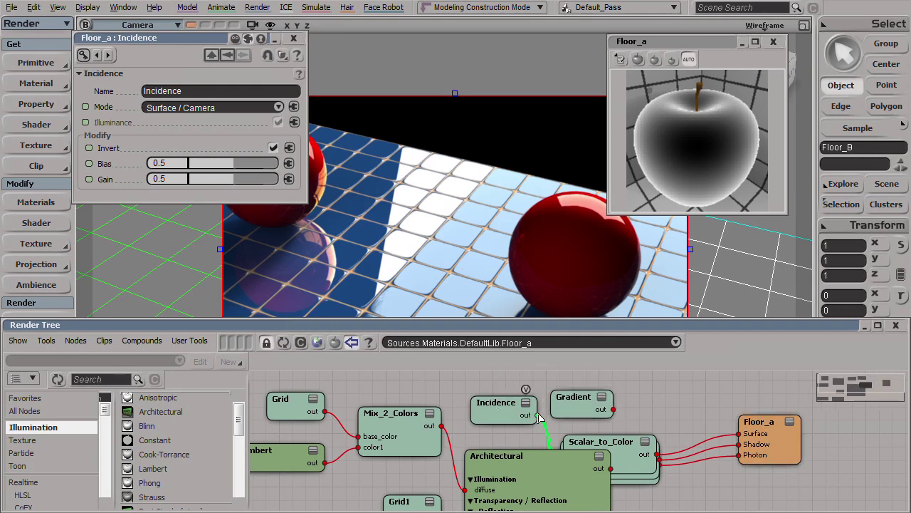
drag(537, 414, 583, 411)
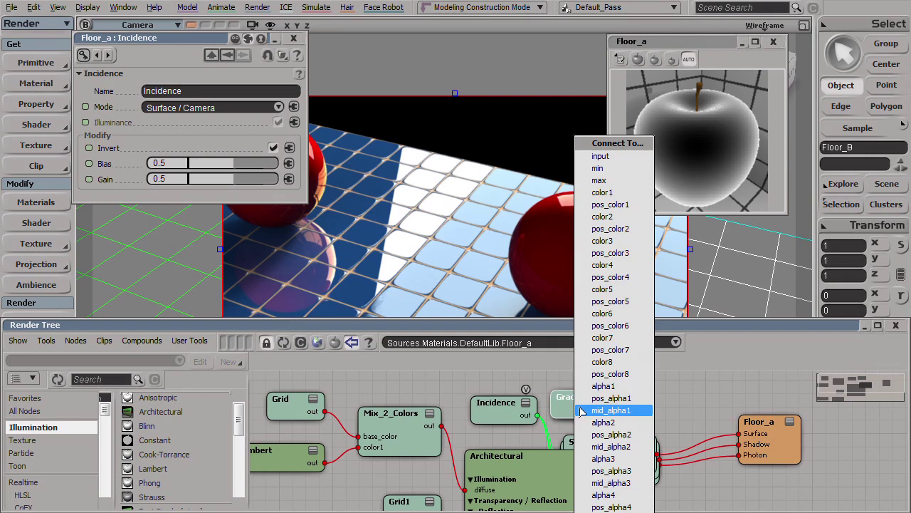
click(623, 162)
double_click(573, 398)
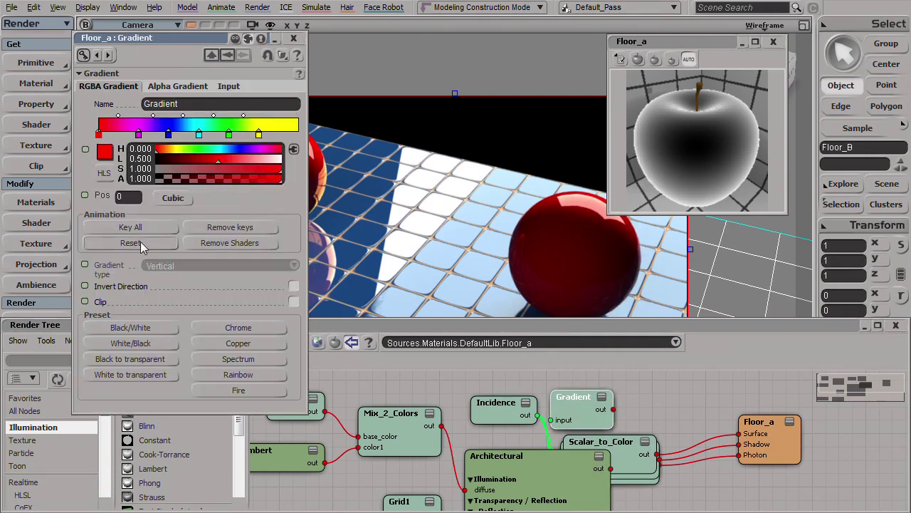
click(131, 328)
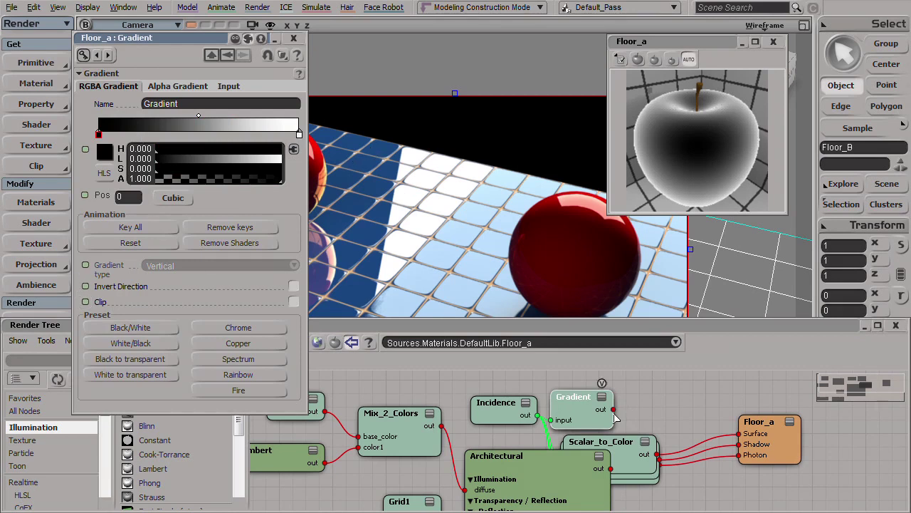
Step: Connect the Gradient output to Floor_a's inputs in place of Scalar_to_Color
drag(614, 410, 759, 427)
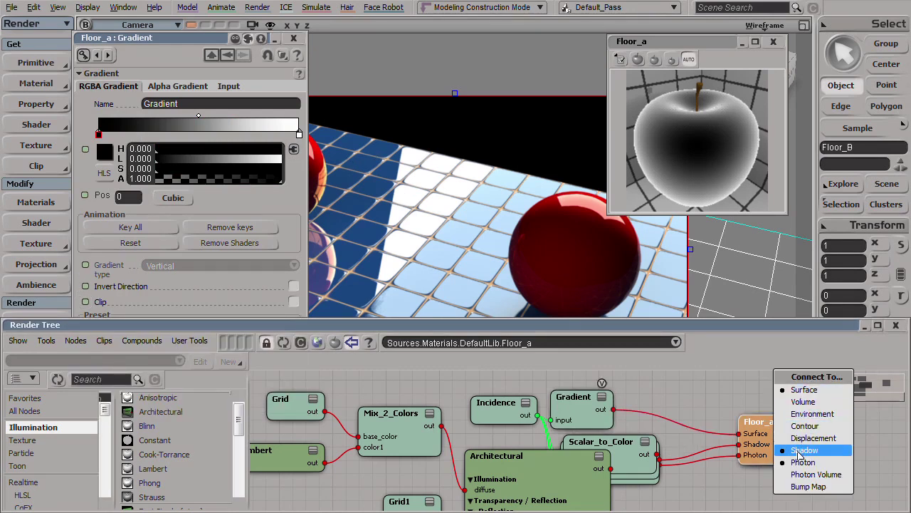
click(803, 462)
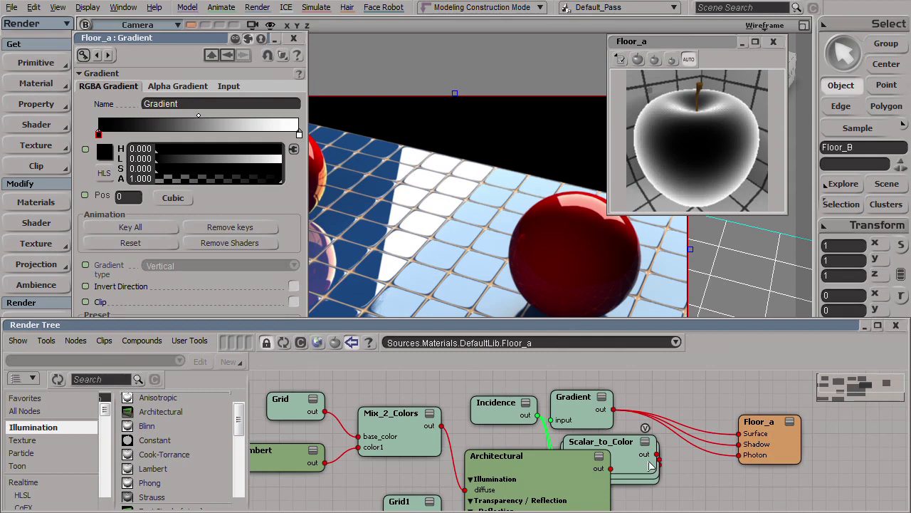
drag(656, 453, 765, 436)
click(792, 477)
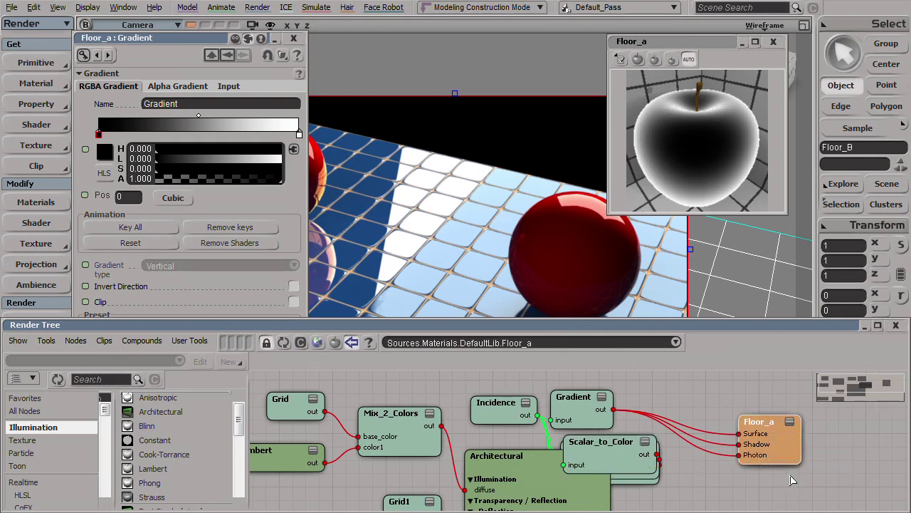
Step: Delete the unconnected Scalar_to_Color node and connect the Gradient to Floor_a's Photon input
click(189, 341)
click(213, 352)
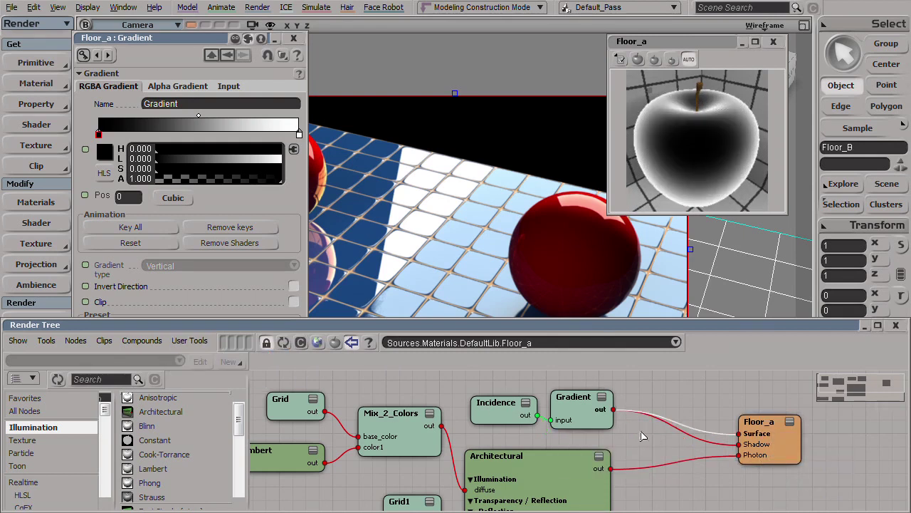
drag(617, 413, 769, 431)
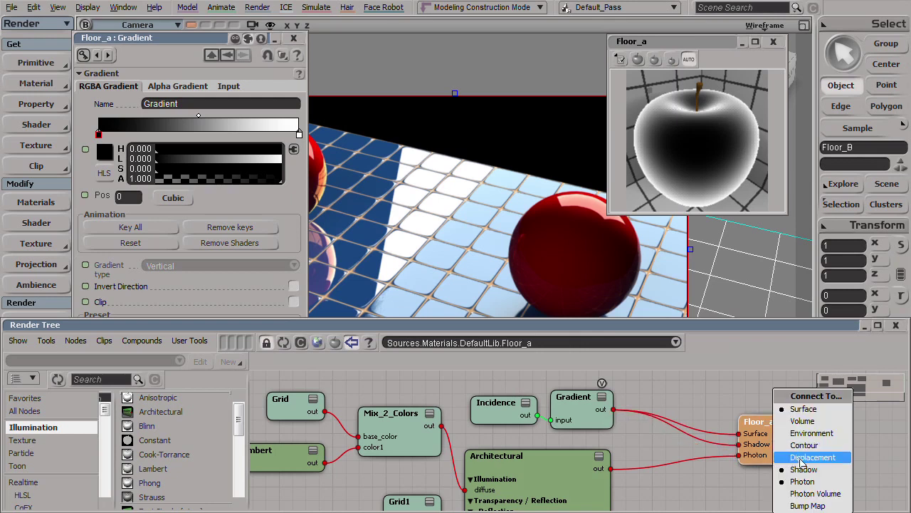
click(805, 482)
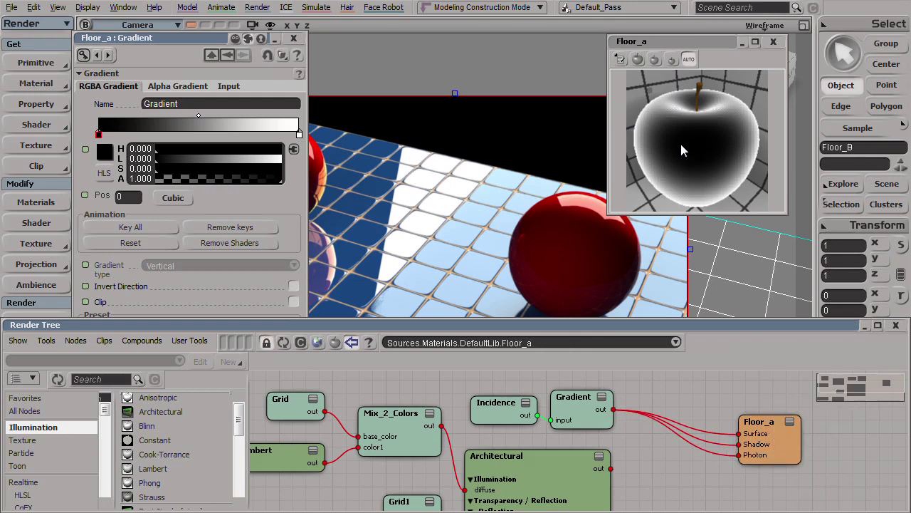
Step: Turn off Invert on the Incidence node
double_click(577, 406)
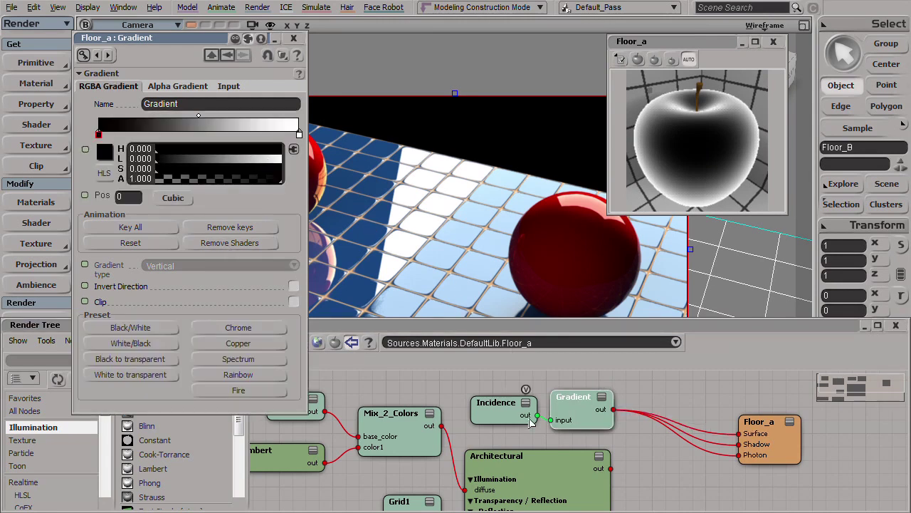
double_click(496, 403)
click(273, 148)
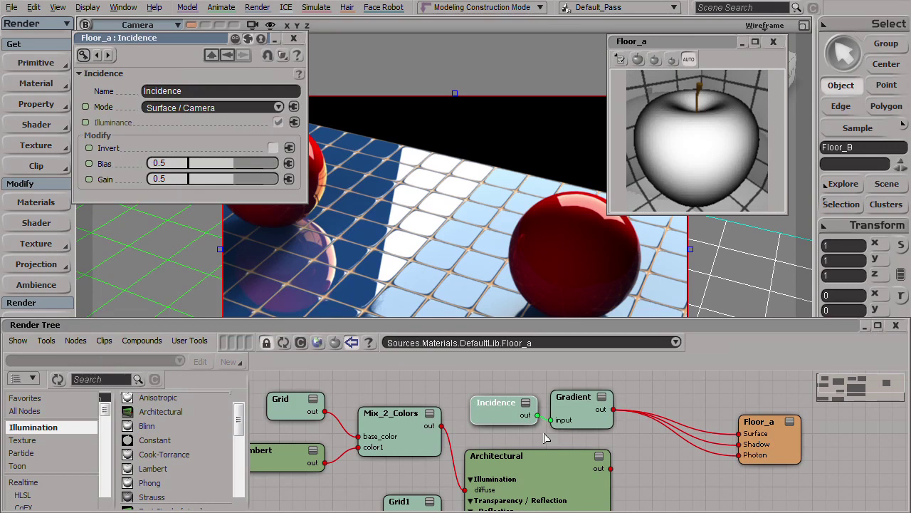
Step: Swap the Gradient's colour stops so it runs white at 0 to black at the right
double_click(585, 417)
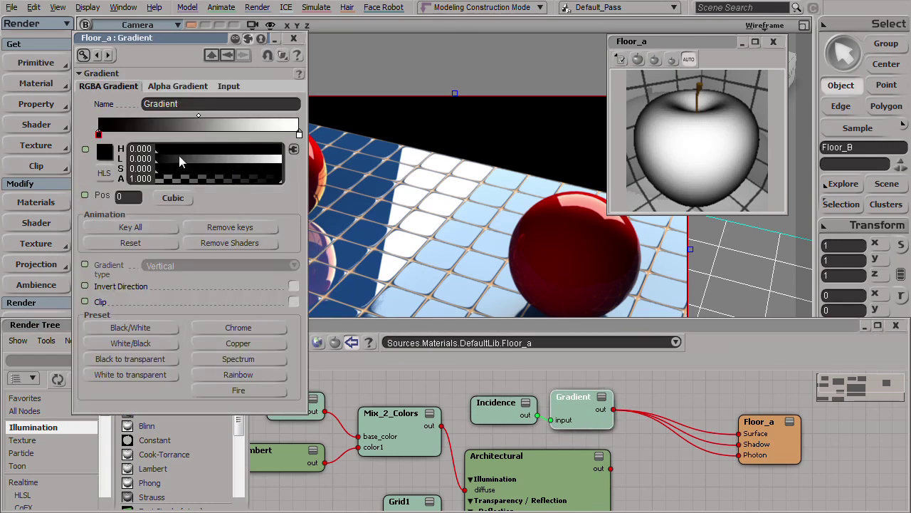
click(99, 135)
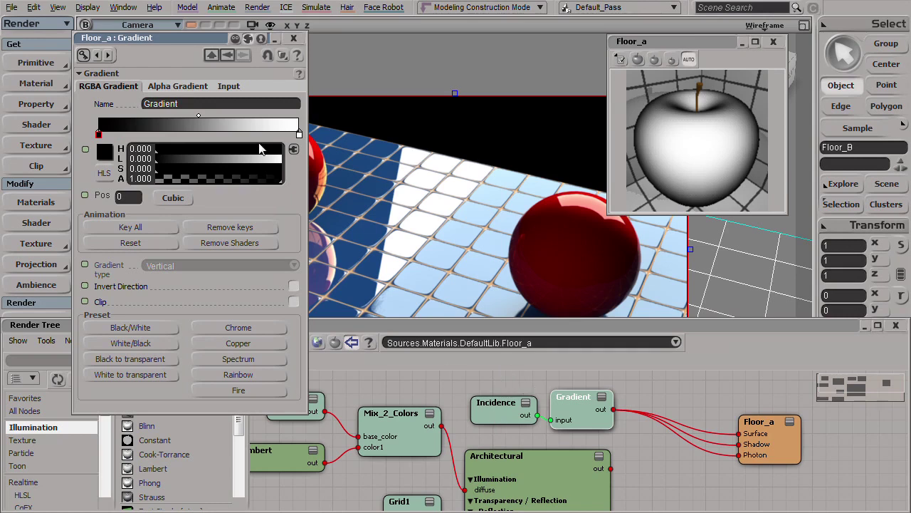
drag(298, 136, 197, 135)
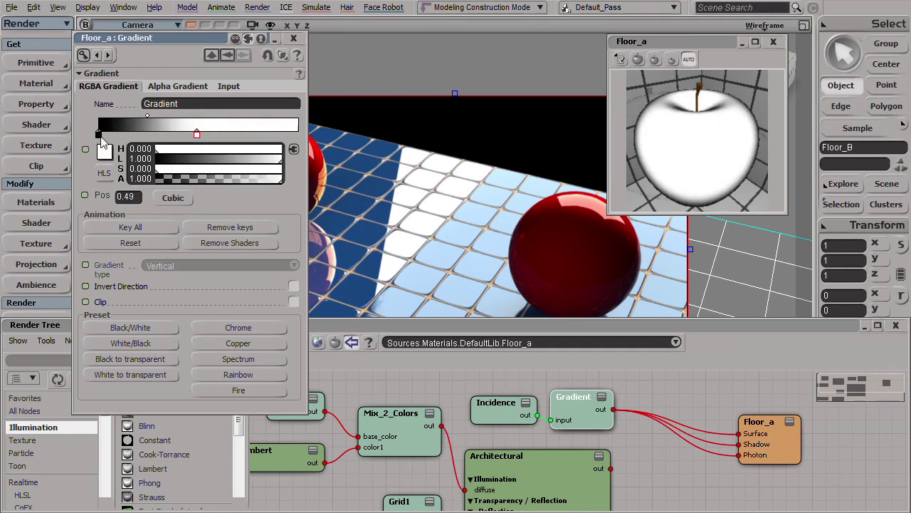
drag(99, 136, 299, 134)
drag(197, 134, 99, 134)
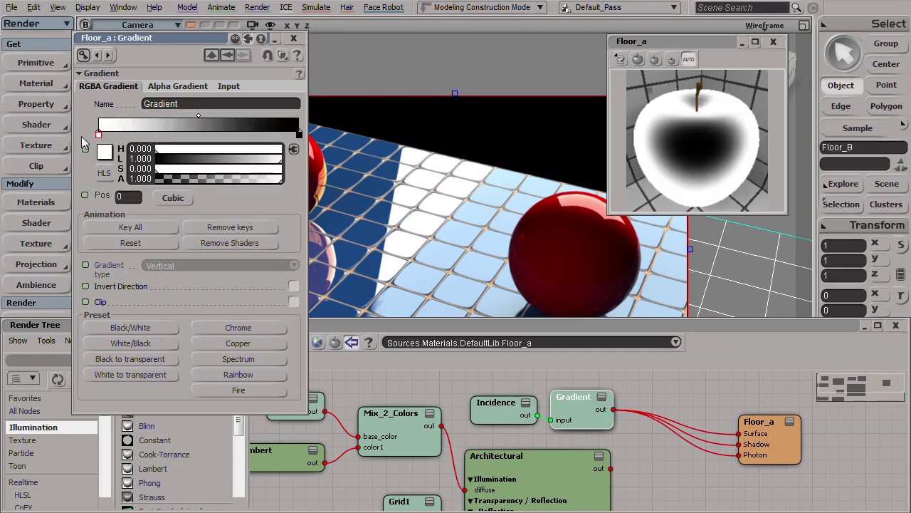